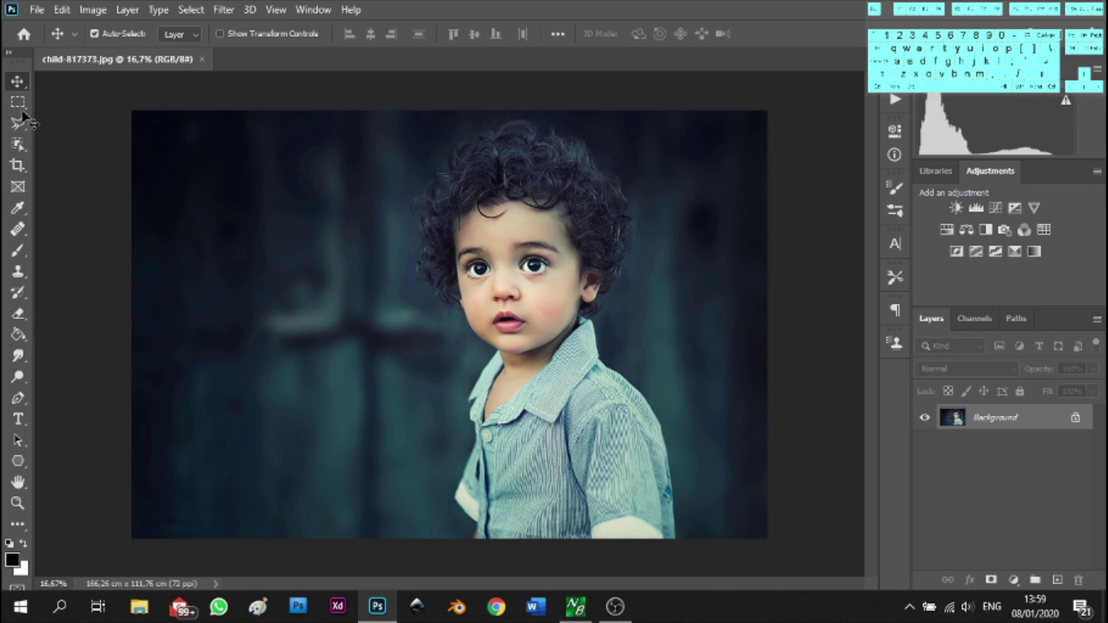
Select the child with the Object Selection tool and convert the Background into a regular layer
{"action": "left_click", "coordinate": [18, 144]}
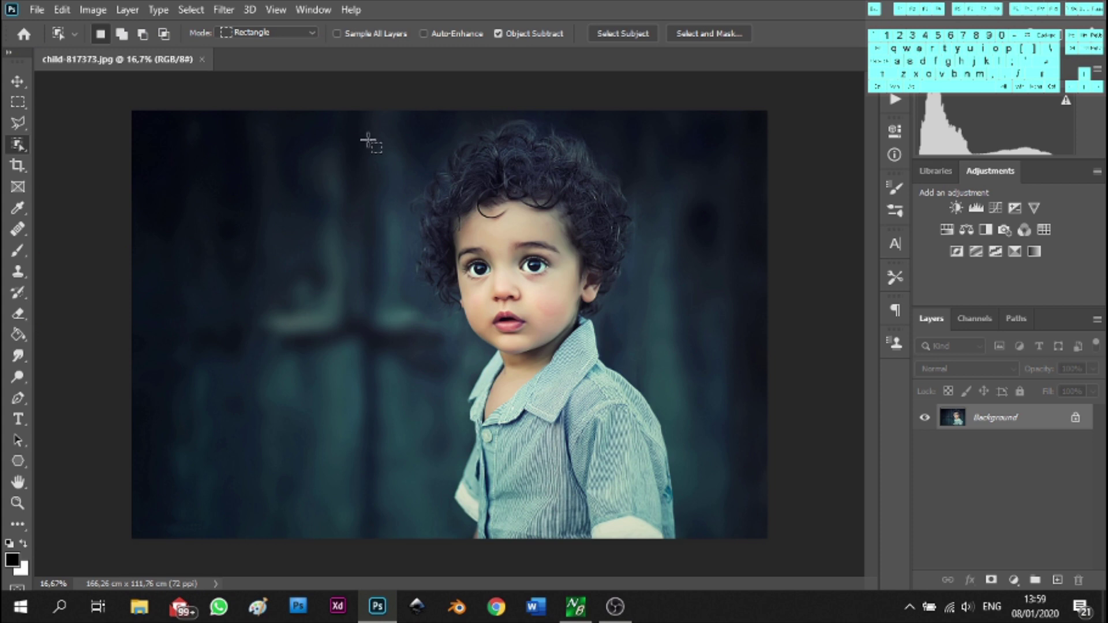
{"action": "left_click_drag", "start_coordinate": [365, 136], "coordinate": [687, 577]}
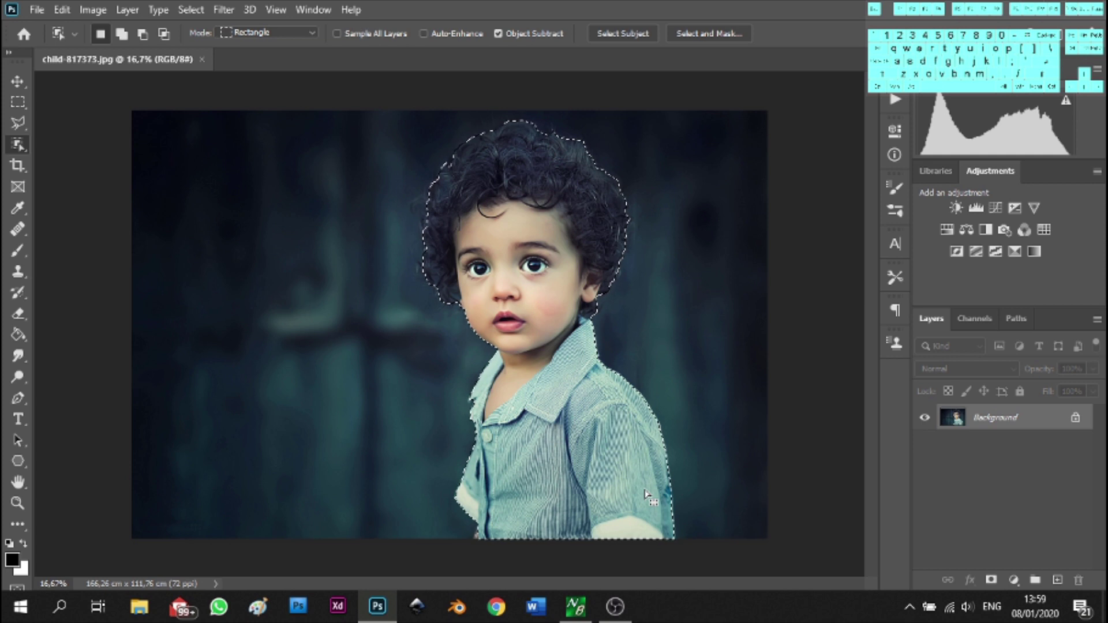
{"action": "double_click", "coordinate": [1037, 425]}
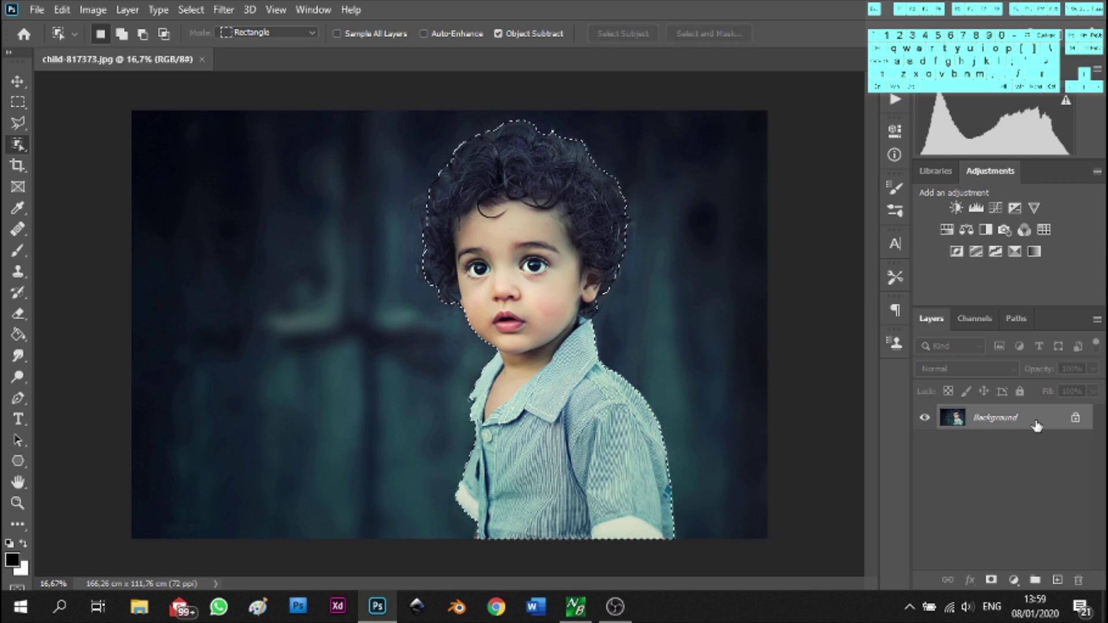
{"action": "left_click", "coordinate": [684, 171]}
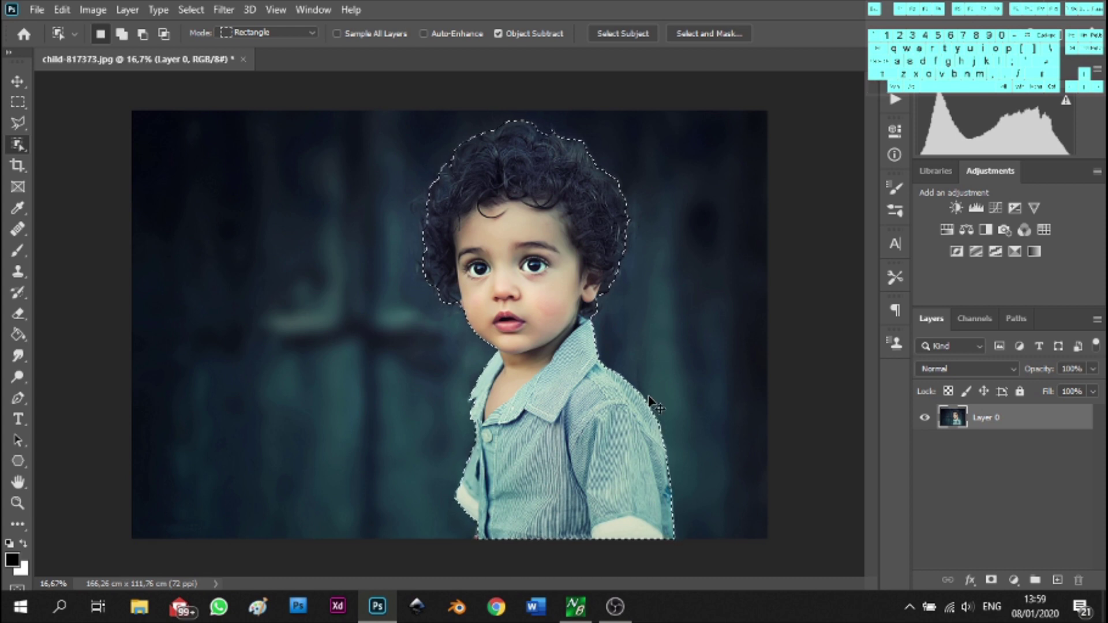
Cut out the selected child and paste it onto a new layer that replaces the original photo layer
{"action": "key", "text": "Delete"}
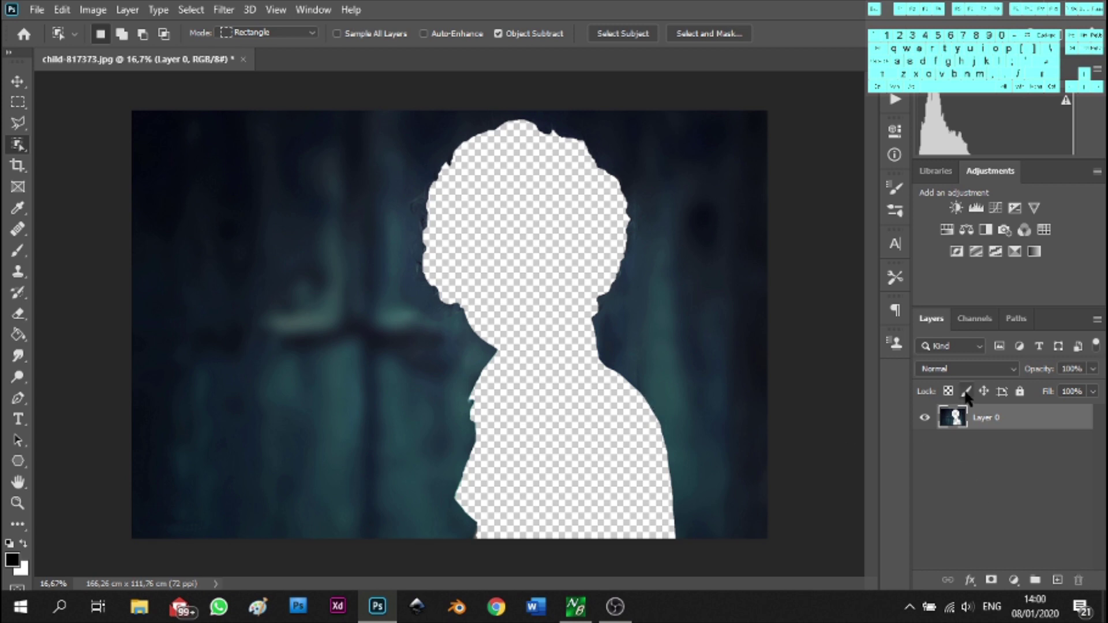
{"action": "left_click", "coordinate": [1057, 580]}
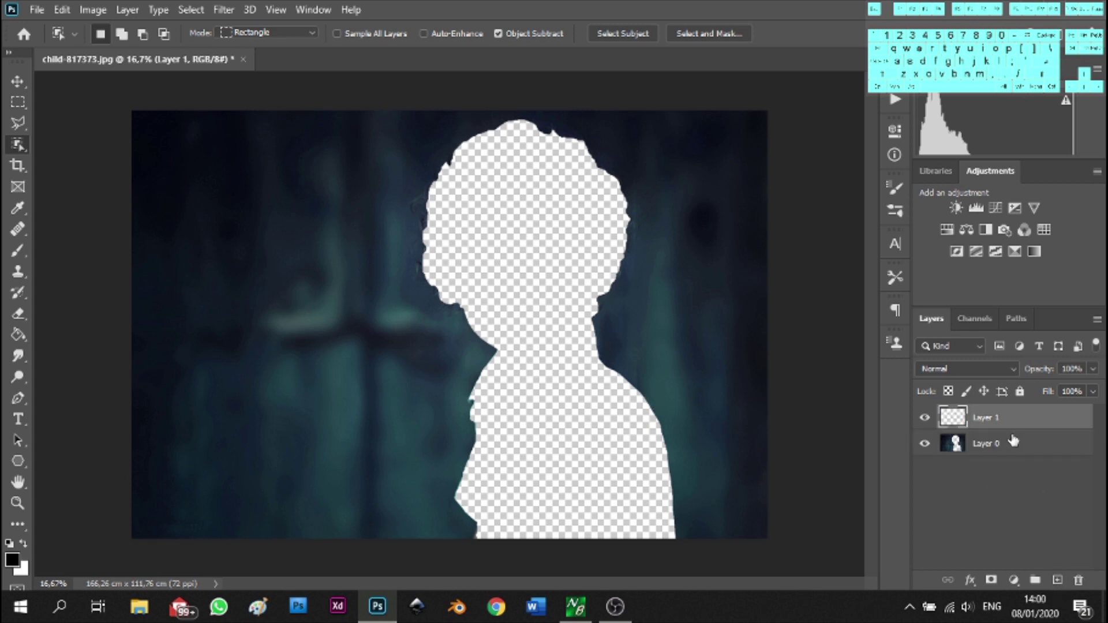
{"action": "left_click_drag", "start_coordinate": [1018, 445], "coordinate": [1078, 580]}
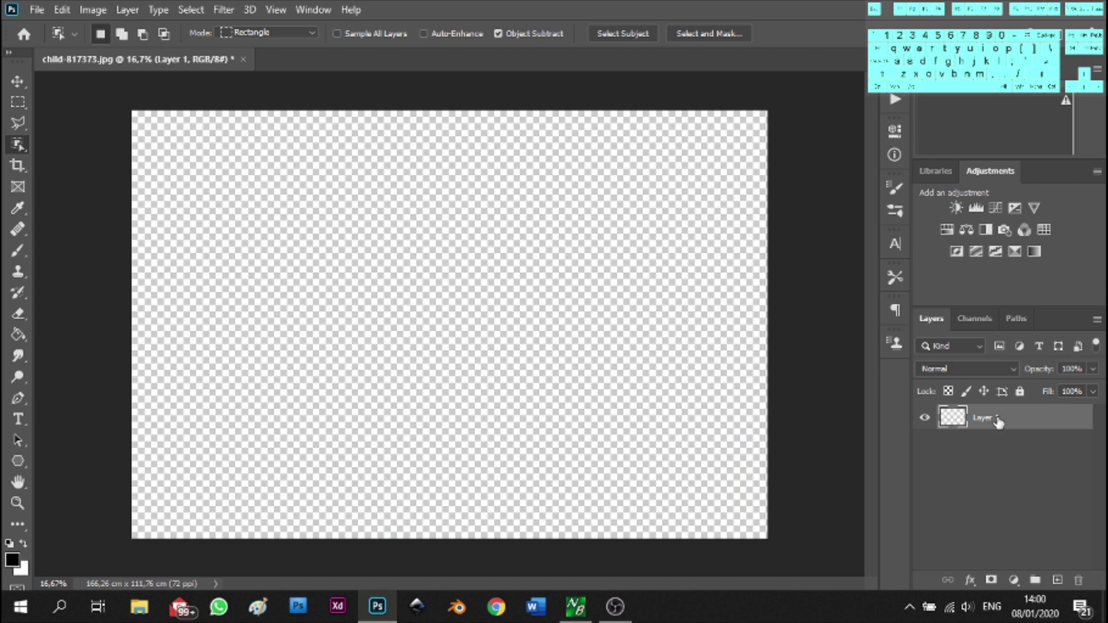
{"action": "key", "text": "ctrl+v"}
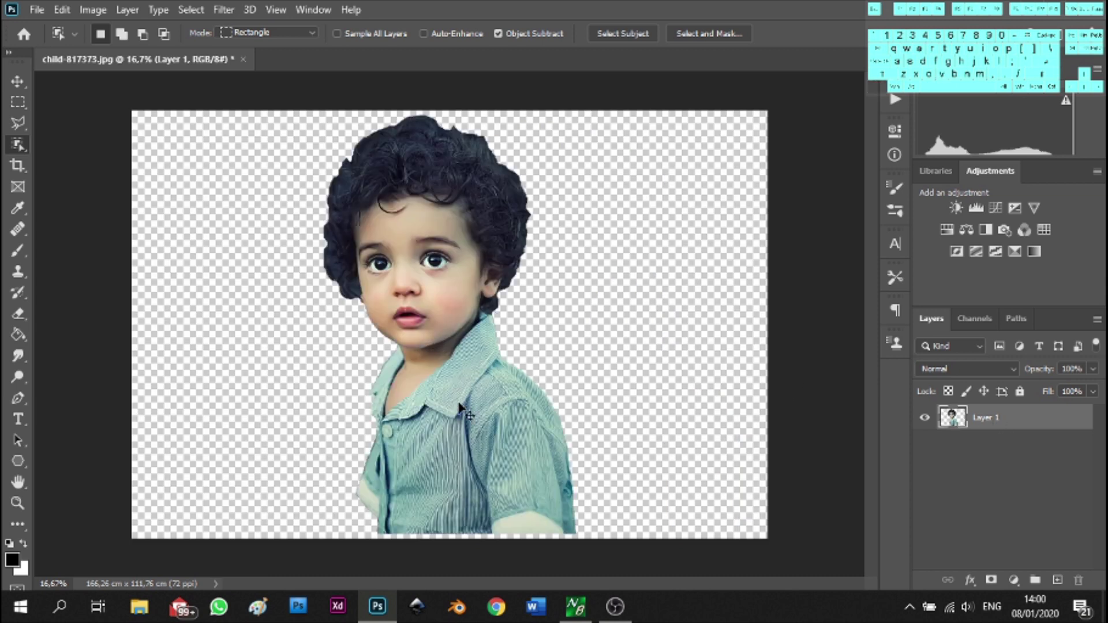
{"action": "left_click_drag", "start_coordinate": [457, 406], "coordinate": [496, 412]}
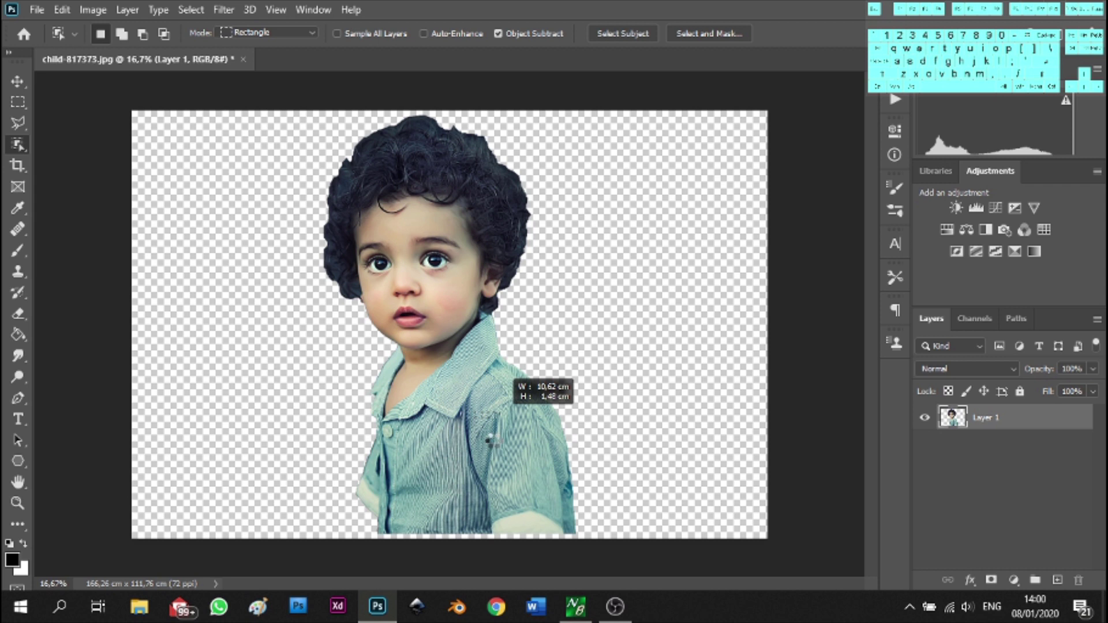
{"action": "left_click_drag", "start_coordinate": [489, 440], "coordinate": [493, 442]}
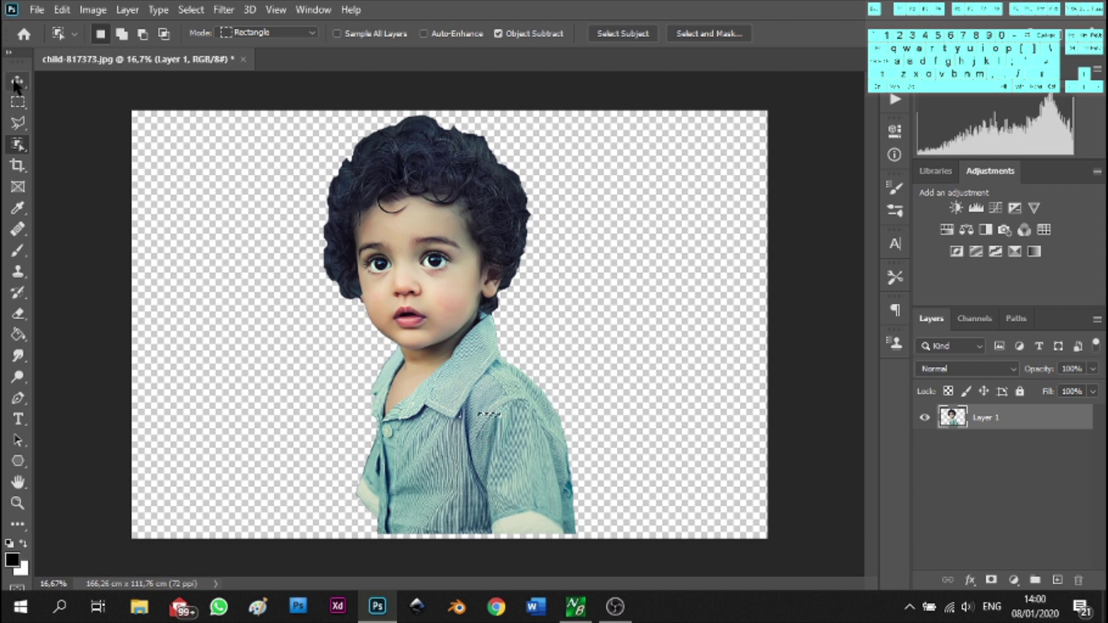
{"action": "key", "text": "ctrl+d"}
Move the cut-out child slightly so the shirt meets the lower edge of the canvas
{"action": "left_click_drag", "start_coordinate": [506, 453], "coordinate": [516, 454]}
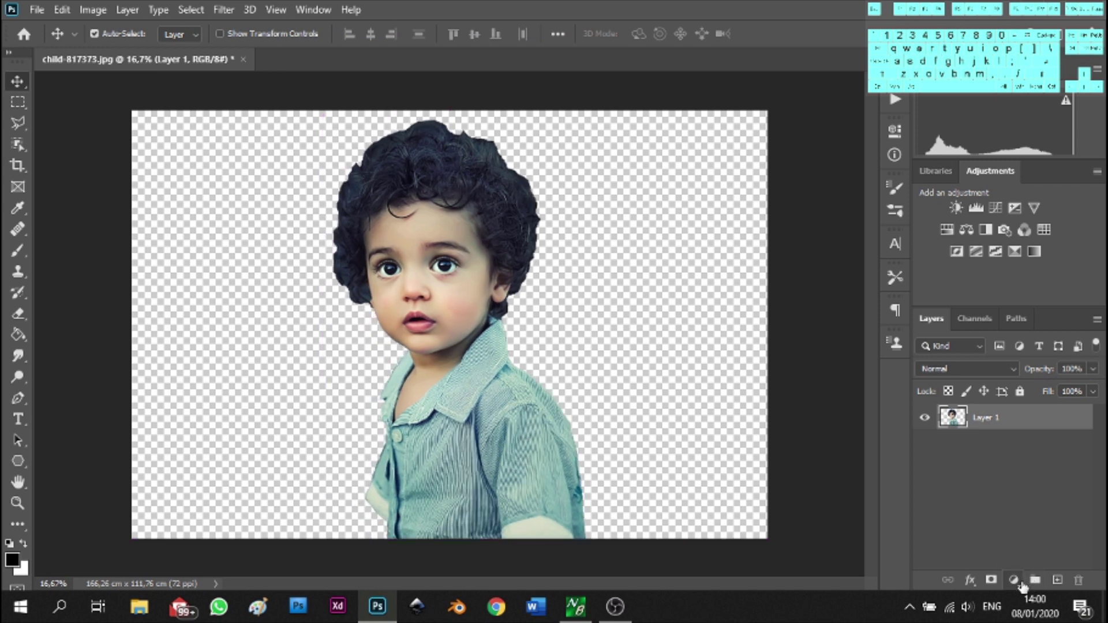
Add a dark grey Solid Color fill layer and place it beneath the child's layer as the background
{"action": "left_click", "coordinate": [1021, 584]}
{"action": "left_click", "coordinate": [1041, 292]}
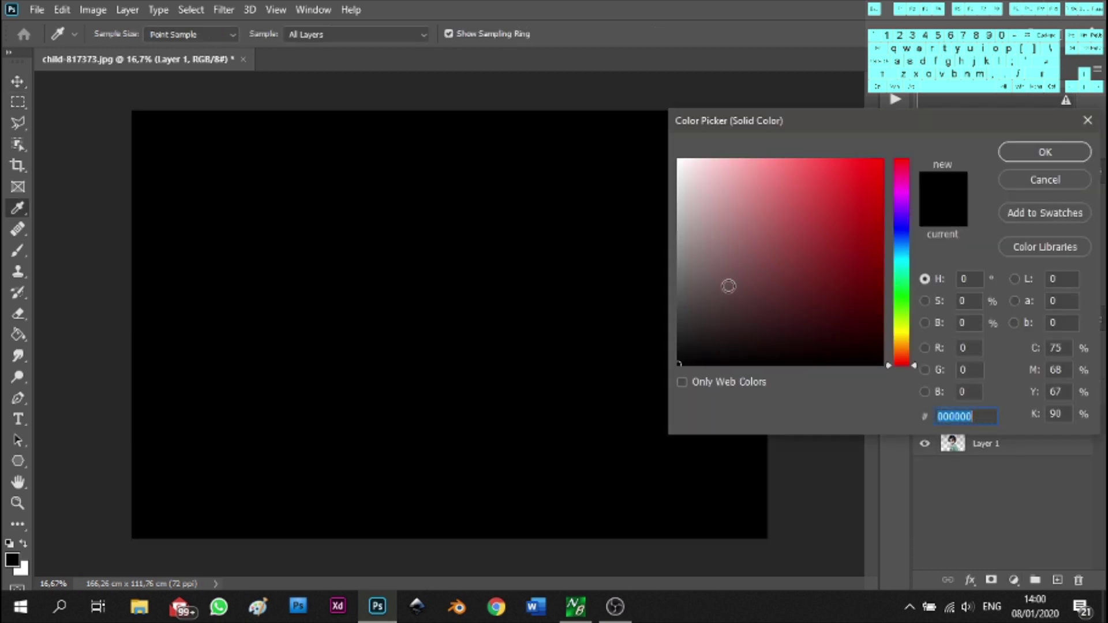
{"action": "left_click_drag", "start_coordinate": [728, 285], "coordinate": [677, 323]}
{"action": "left_click", "coordinate": [1044, 151]}
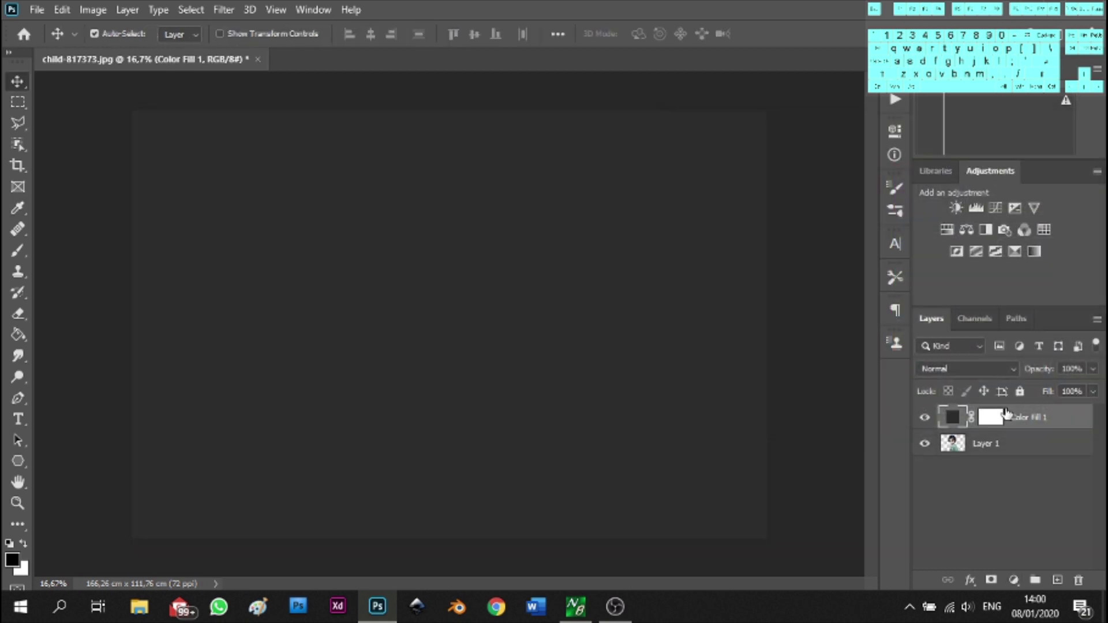
{"action": "left_click_drag", "start_coordinate": [1005, 413], "coordinate": [1061, 453]}
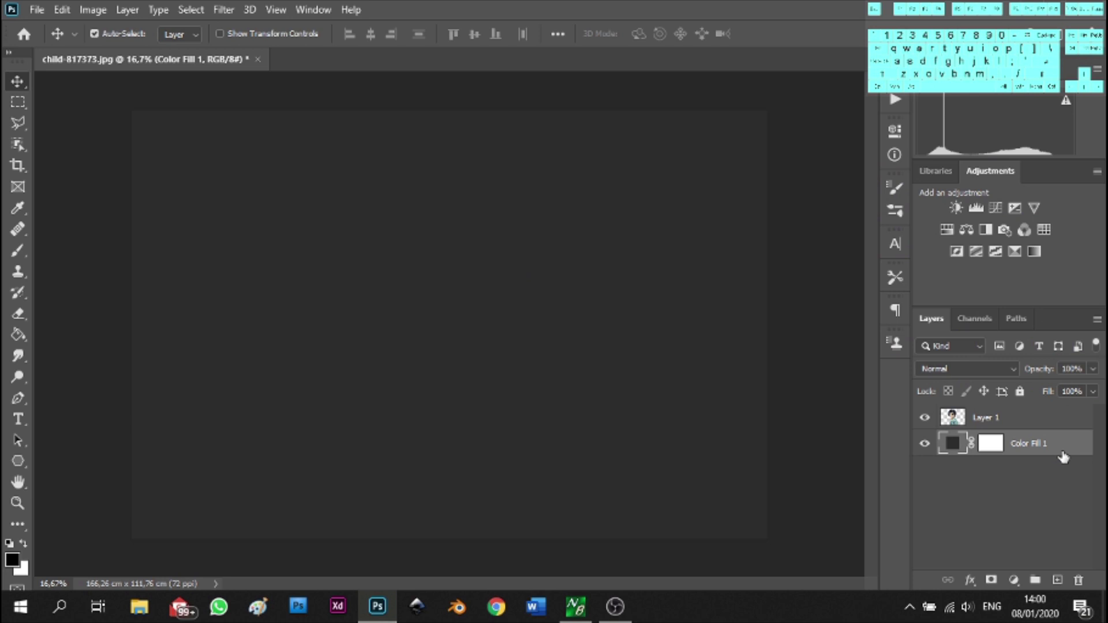
Open the child's layer in the Camera Raw Filter and set the sharpening amount to 104 and radius to 0,9
{"action": "left_click", "coordinate": [1034, 421]}
{"action": "left_click", "coordinate": [223, 10]}
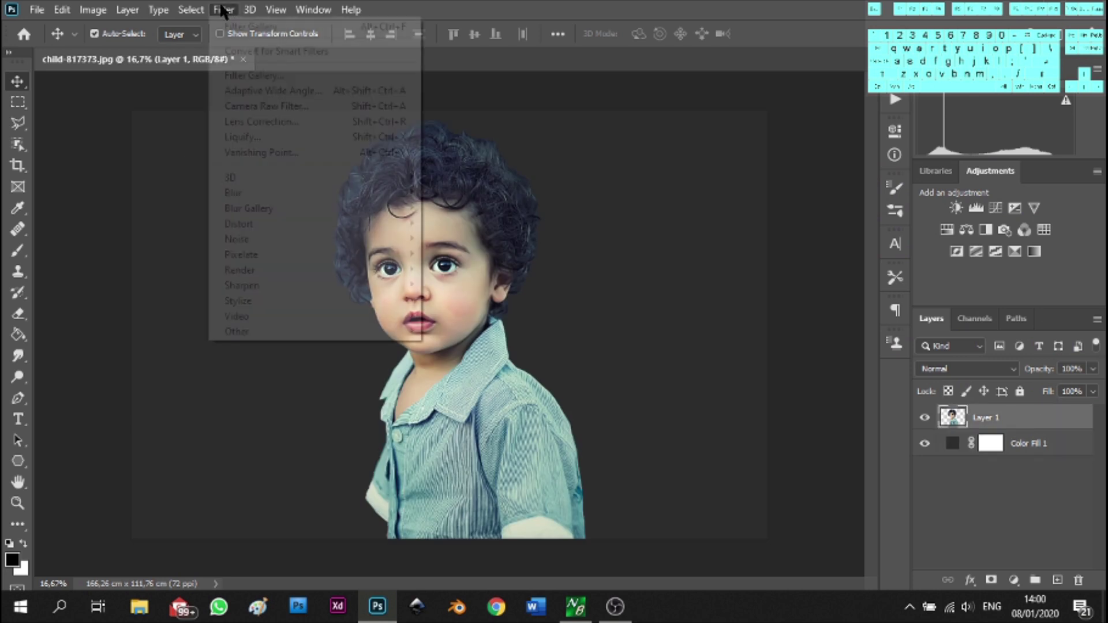
{"action": "left_click", "coordinate": [270, 106]}
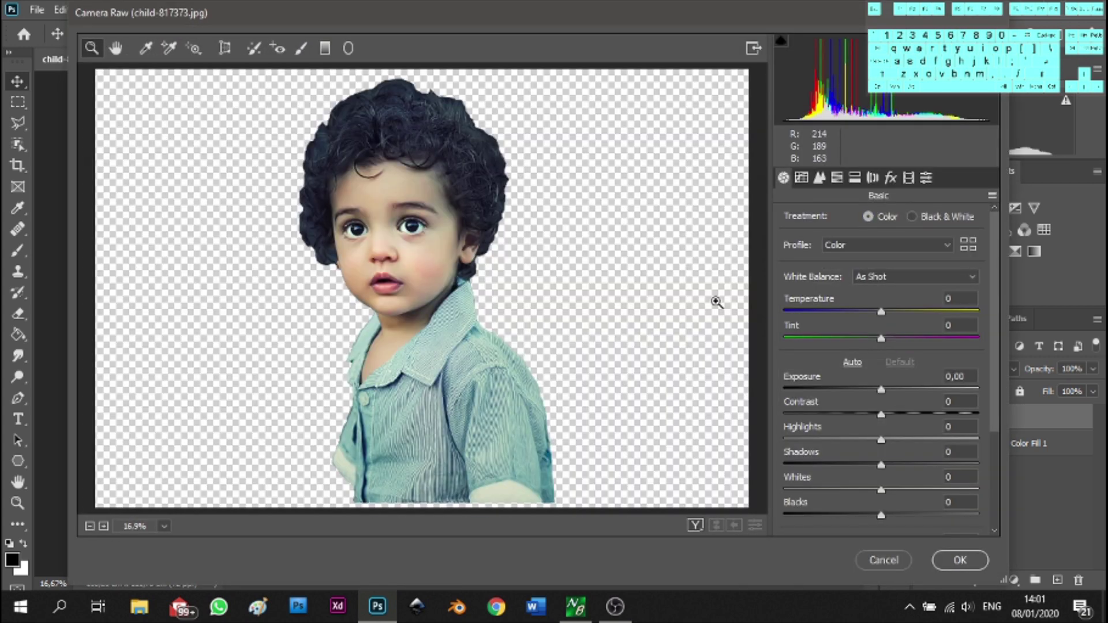
{"action": "left_click", "coordinate": [819, 177]}
{"action": "left_click", "coordinate": [786, 244]}
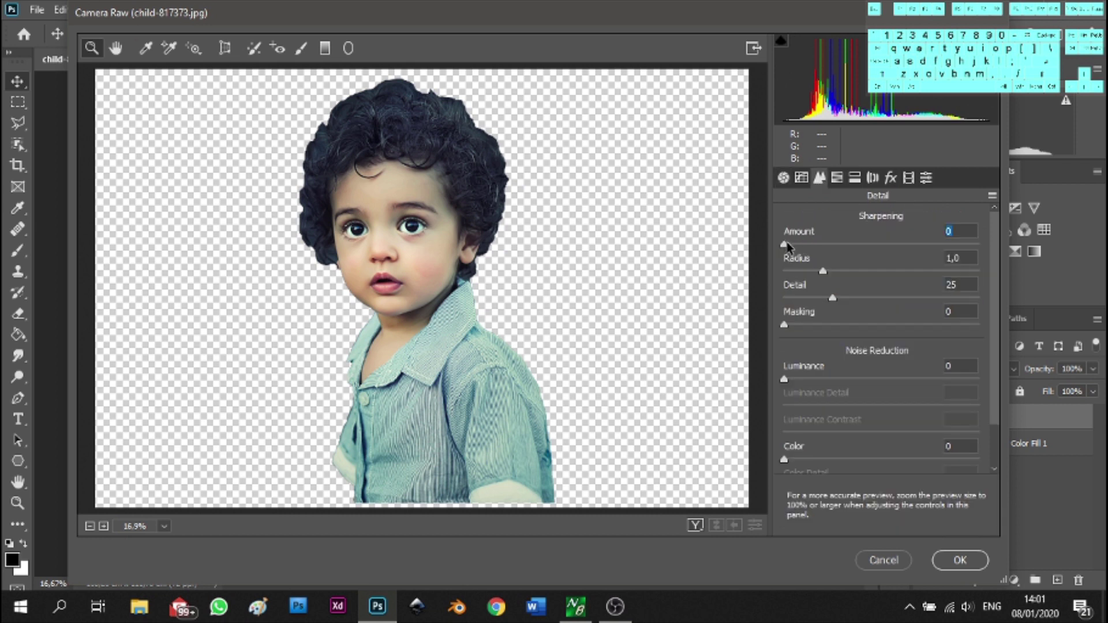
{"action": "left_click_drag", "start_coordinate": [851, 248], "coordinate": [921, 245]}
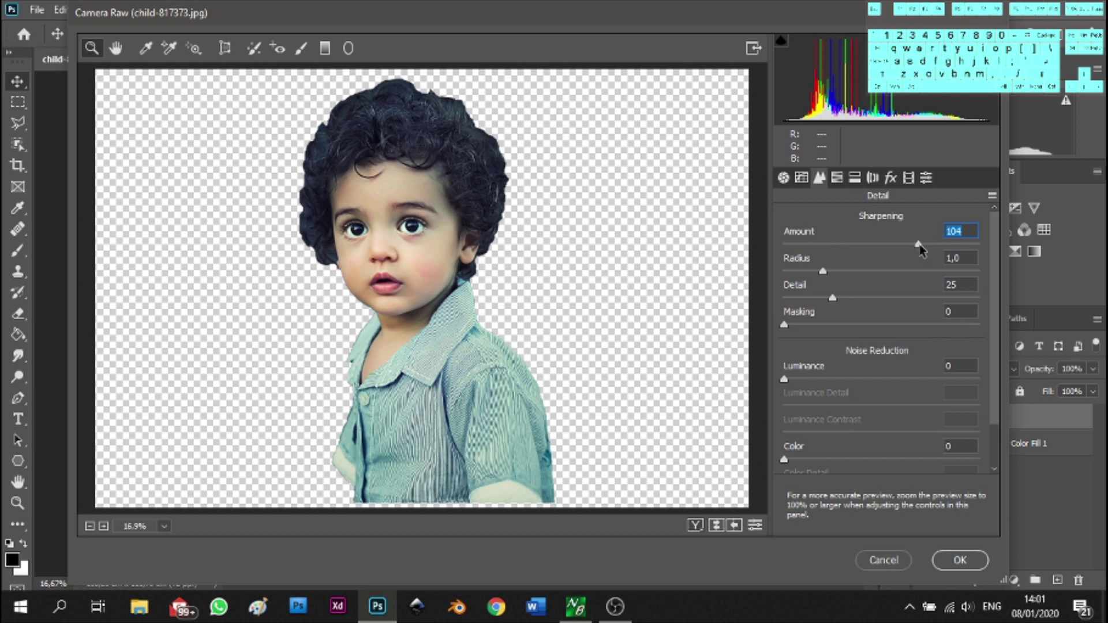
{"action": "left_click", "coordinate": [822, 272]}
{"action": "left_click_drag", "start_coordinate": [822, 272], "coordinate": [816, 271]}
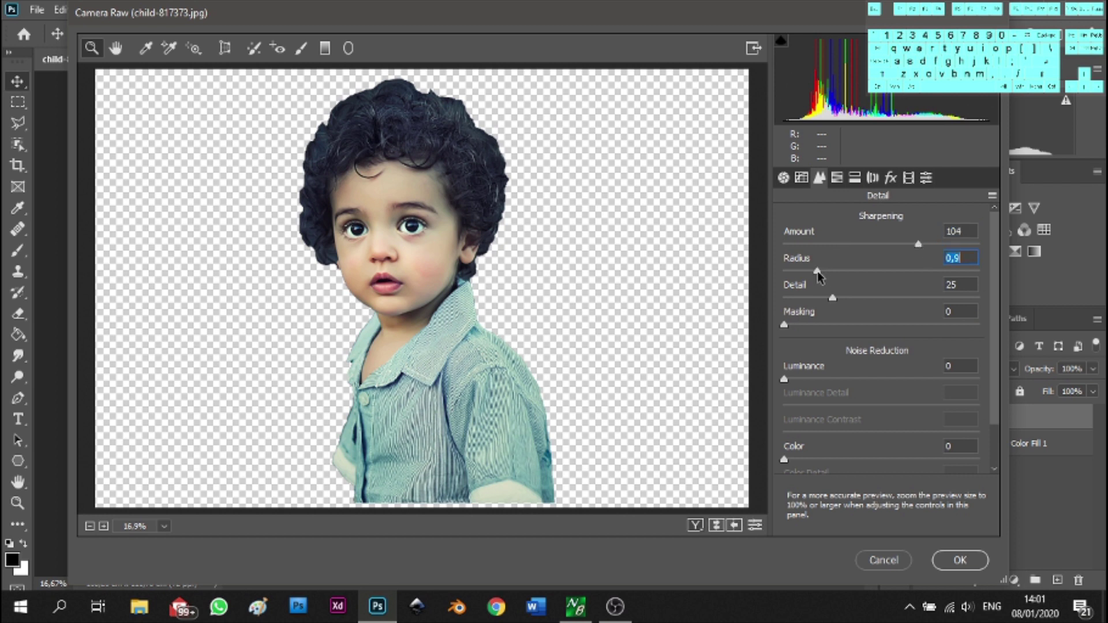
Set the basic Shadows to +51 and Texture to +37, and apply the Camera Raw adjustments
{"action": "left_click", "coordinate": [782, 179]}
{"action": "scroll", "coordinate": [848, 431], "scroll_direction": "down", "scroll_amount": 1}
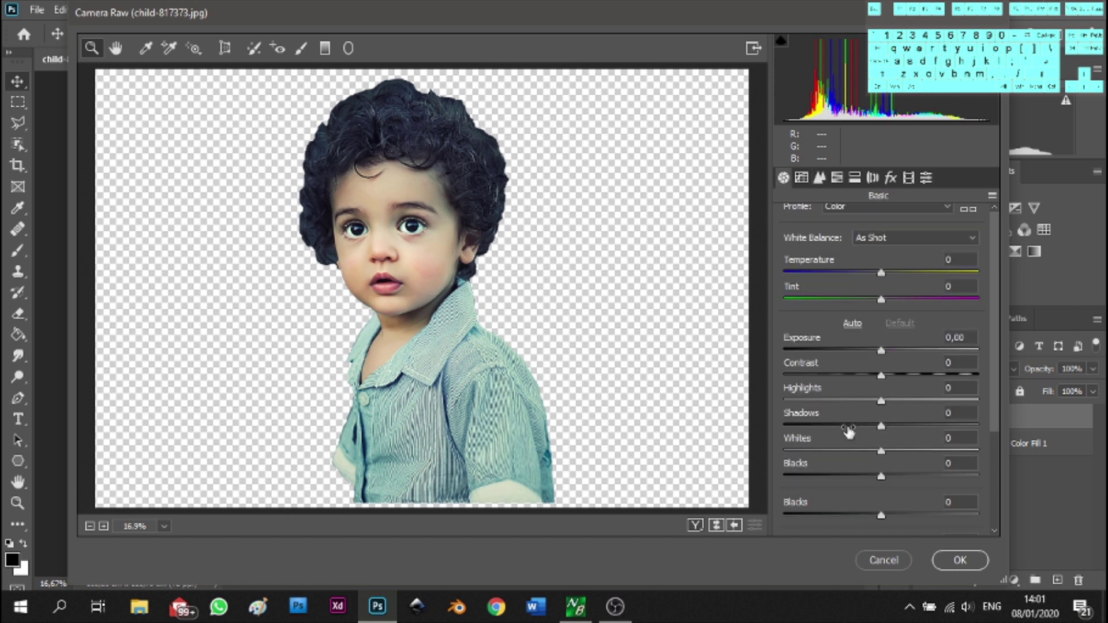
{"action": "left_click_drag", "start_coordinate": [848, 431], "coordinate": [933, 434]}
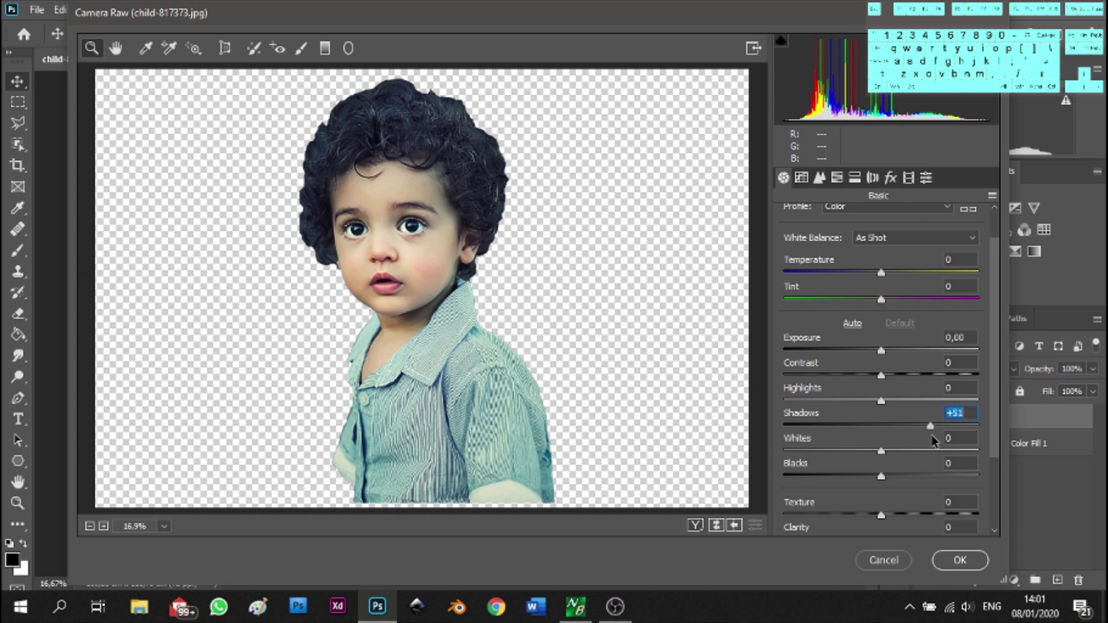
{"action": "scroll", "coordinate": [933, 434], "scroll_direction": "down", "scroll_amount": 1}
{"action": "scroll", "coordinate": [896, 432], "scroll_direction": "down", "scroll_amount": 1}
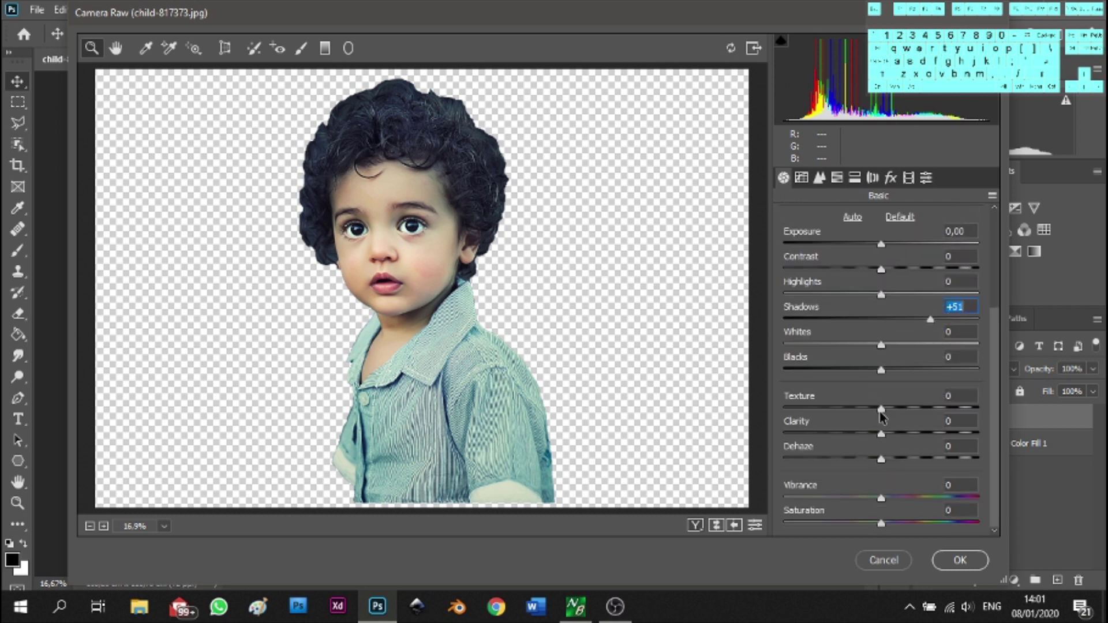
{"action": "left_click_drag", "start_coordinate": [881, 407], "coordinate": [916, 409]}
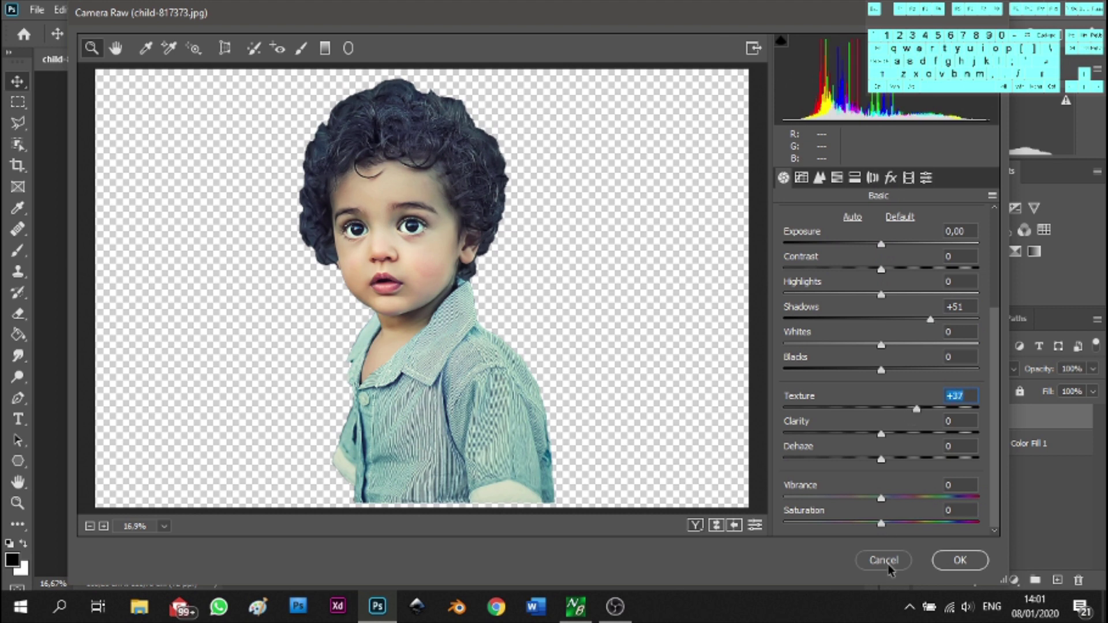
{"action": "left_click", "coordinate": [958, 560]}
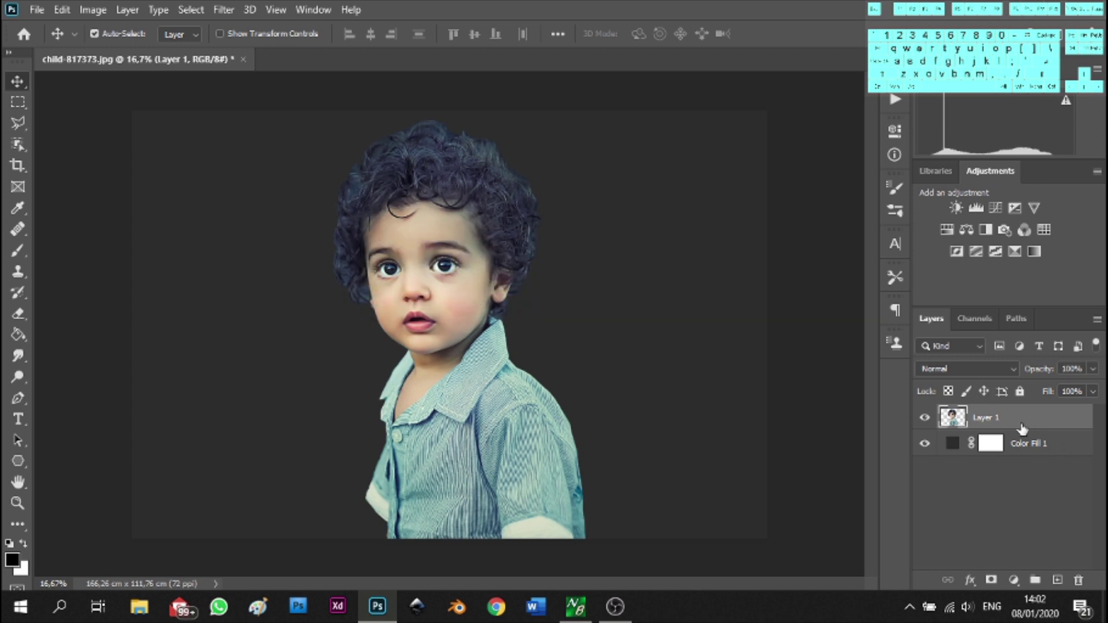
Duplicate the child's layer and sharpen the copy with Unsharp Mask, using a higher amount and a smaller radius
{"action": "key", "text": "ctrl+j"}
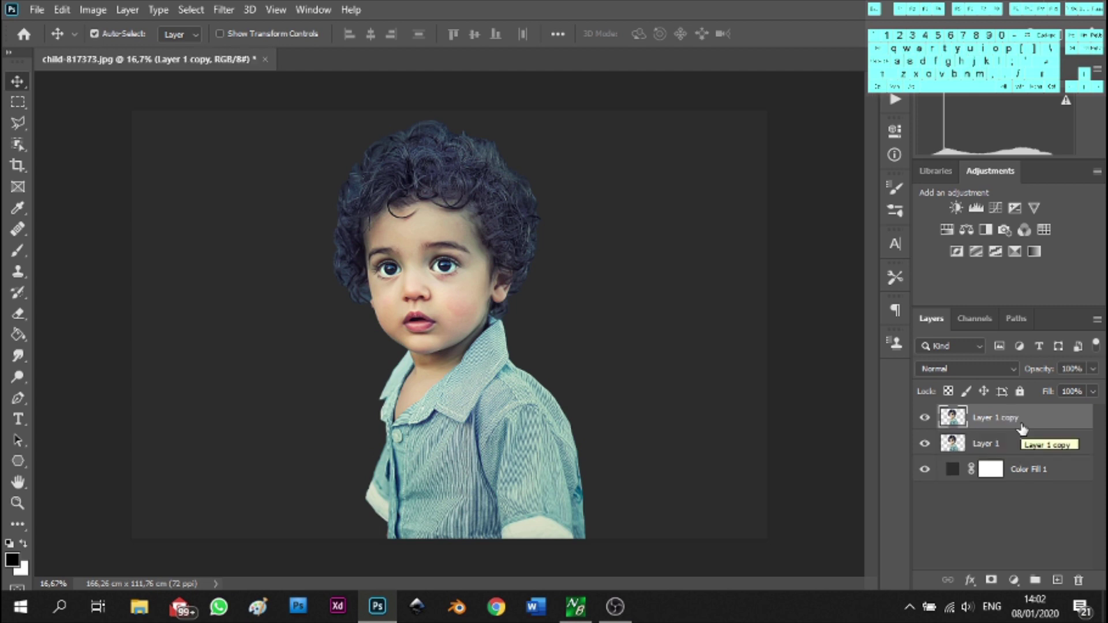
{"action": "left_click", "coordinate": [223, 10]}
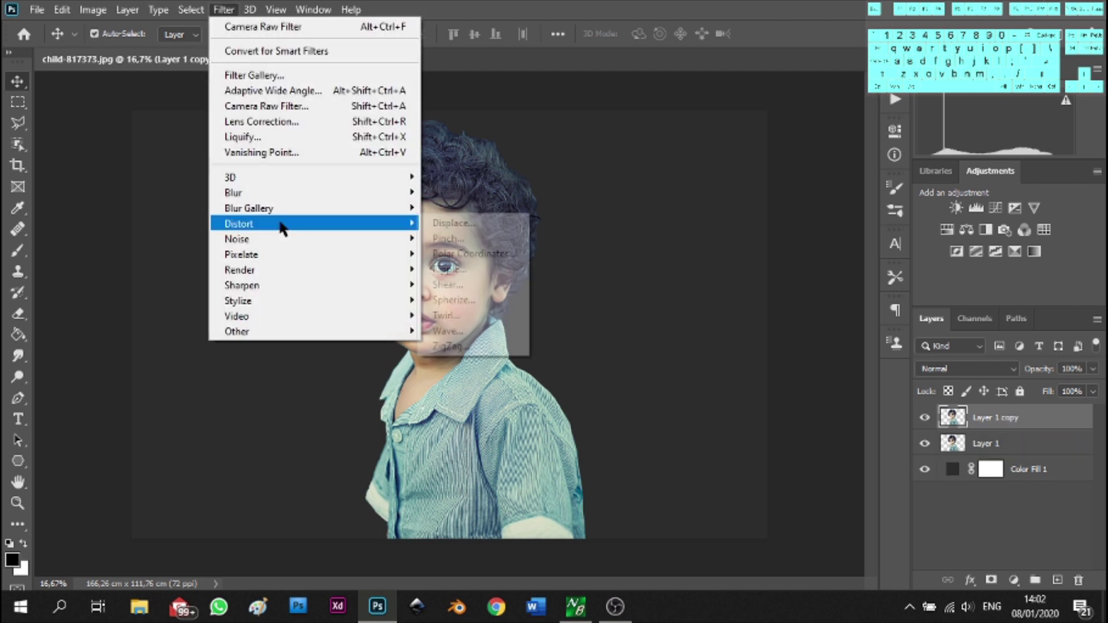
{"action": "mouse_move", "coordinate": [293, 285]}
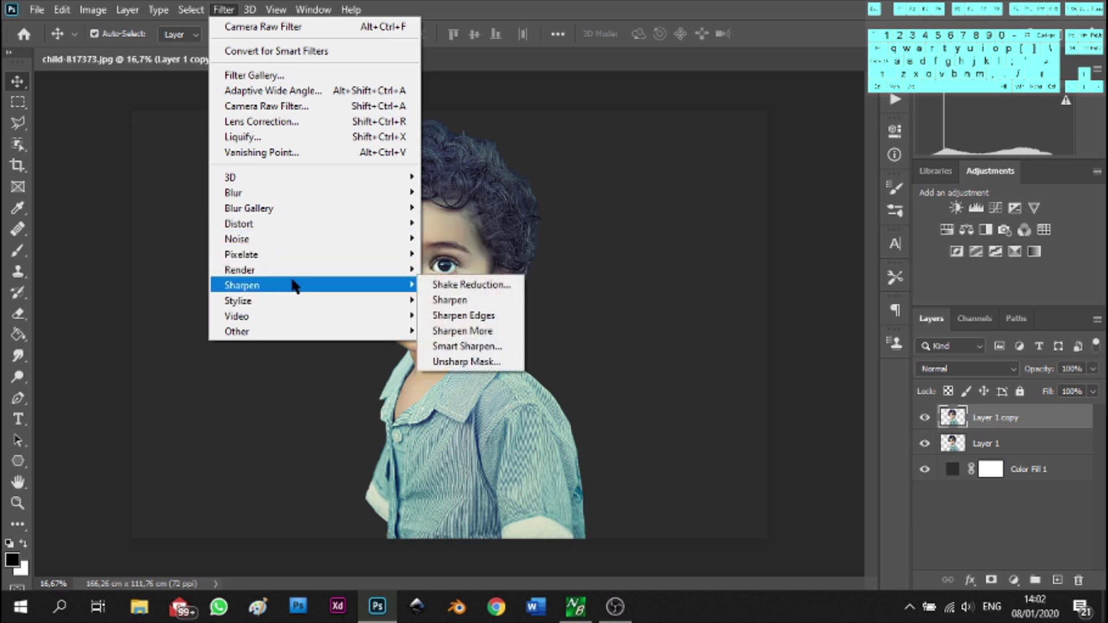
{"action": "left_click", "coordinate": [483, 361]}
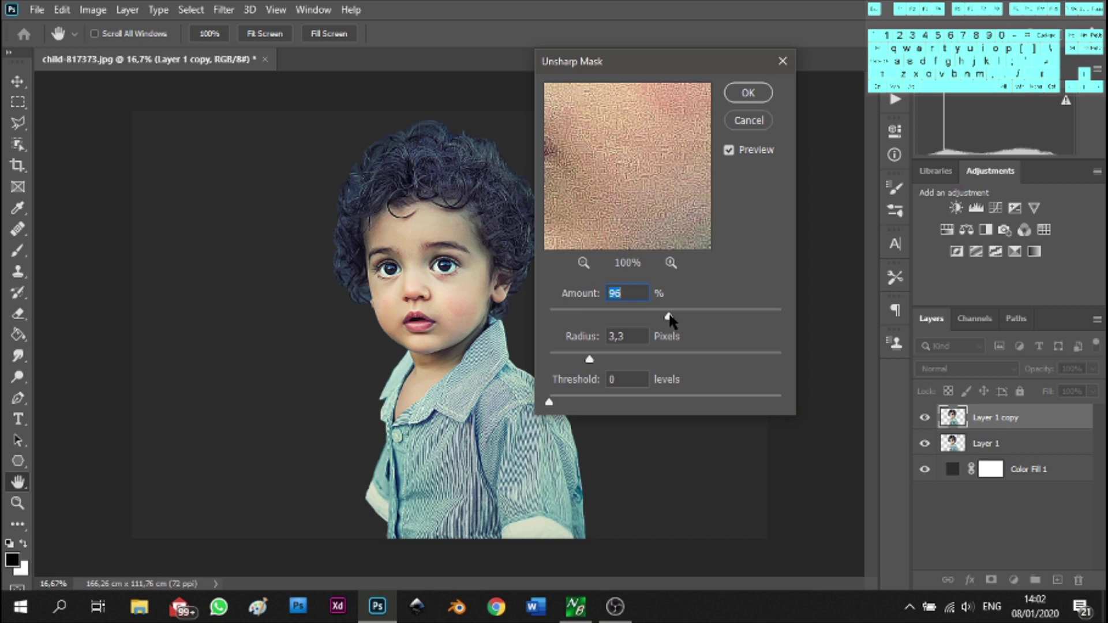
{"action": "left_click_drag", "start_coordinate": [670, 315], "coordinate": [690, 315]}
{"action": "left_click_drag", "start_coordinate": [588, 360], "coordinate": [571, 385]}
{"action": "left_click_drag", "start_coordinate": [689, 317], "coordinate": [693, 318]}
{"action": "left_click", "coordinate": [748, 92]}
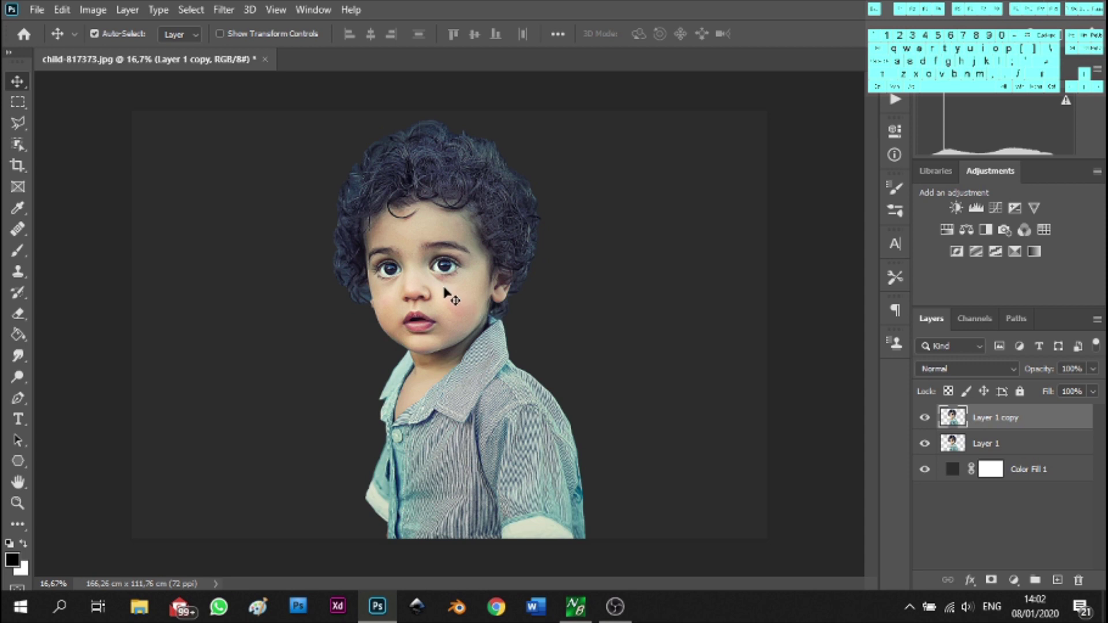
Apply the Diffuse filter in Anisotropic mode to the duplicated layer of the child
{"action": "scroll", "coordinate": [445, 291], "scroll_direction": "up", "scroll_amount": 3}
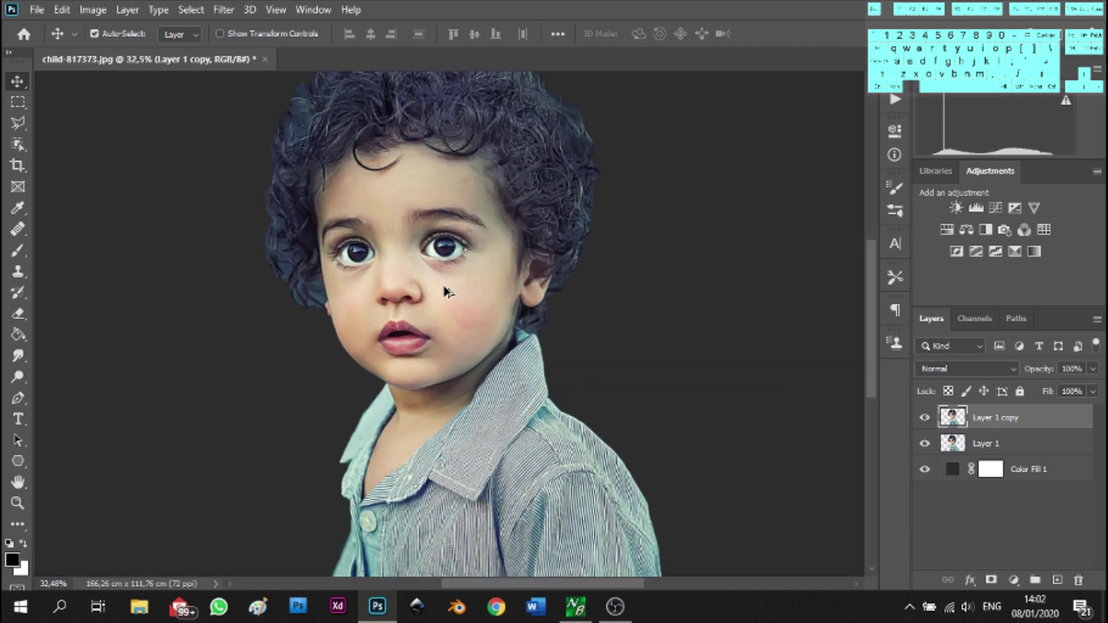
{"action": "scroll", "coordinate": [445, 291], "scroll_direction": "up", "scroll_amount": 2}
{"action": "scroll", "coordinate": [445, 291], "scroll_direction": "down", "scroll_amount": 3}
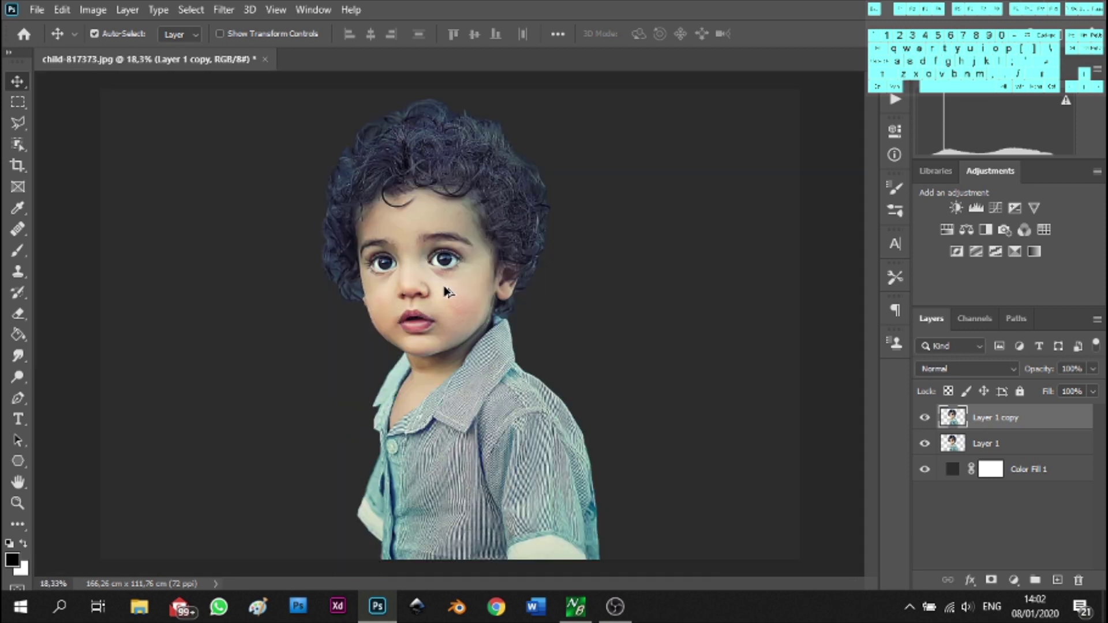
{"action": "left_click", "coordinate": [224, 10]}
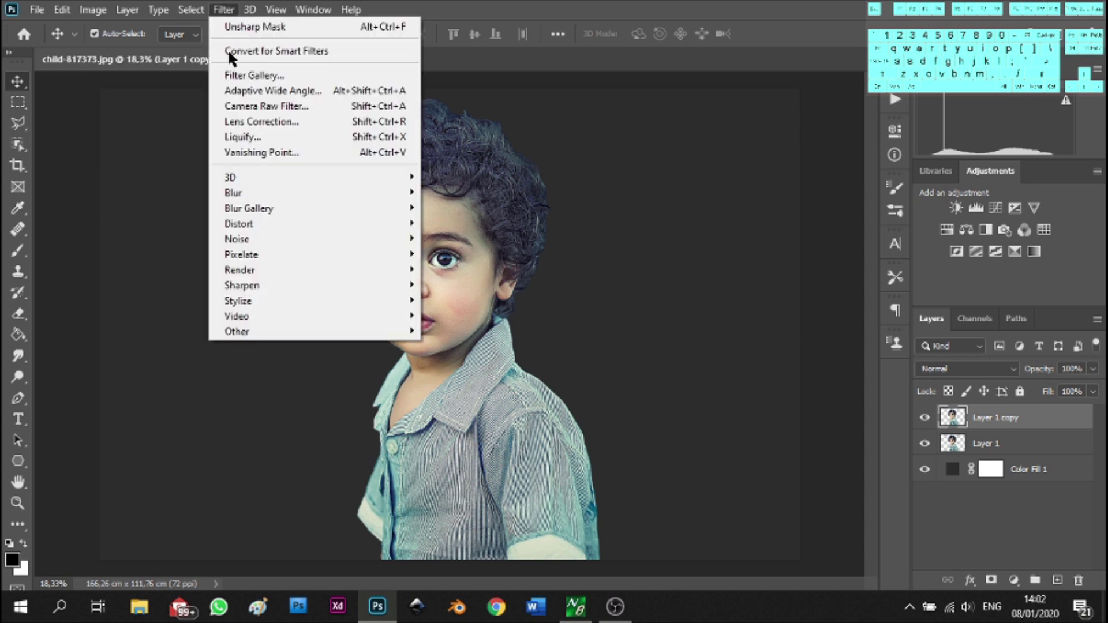
{"action": "mouse_move", "coordinate": [274, 299]}
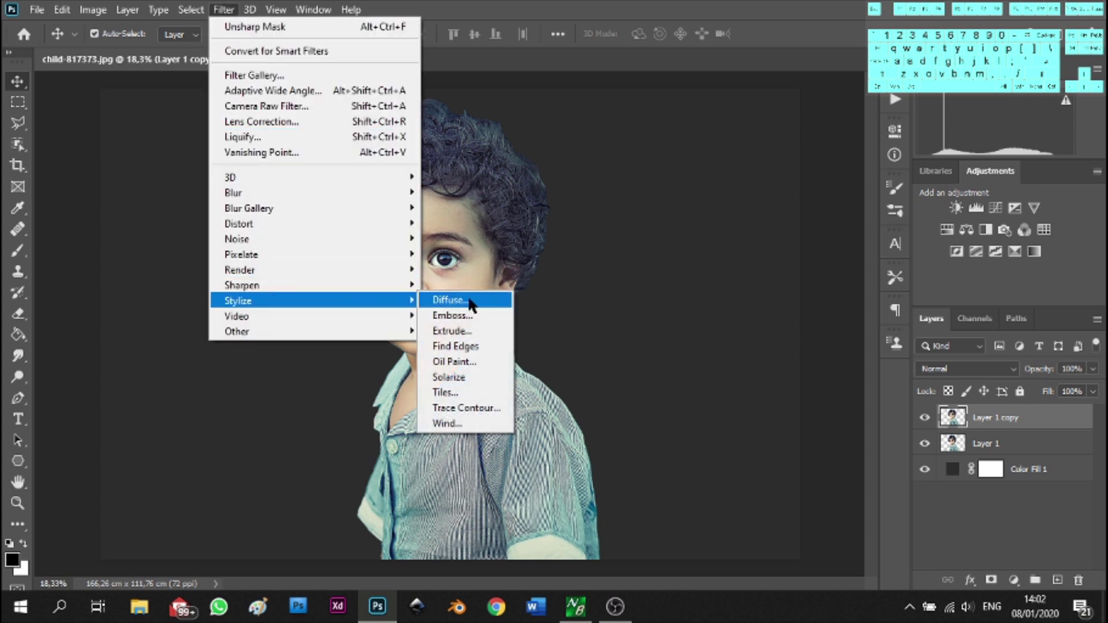
{"action": "left_click", "coordinate": [507, 300]}
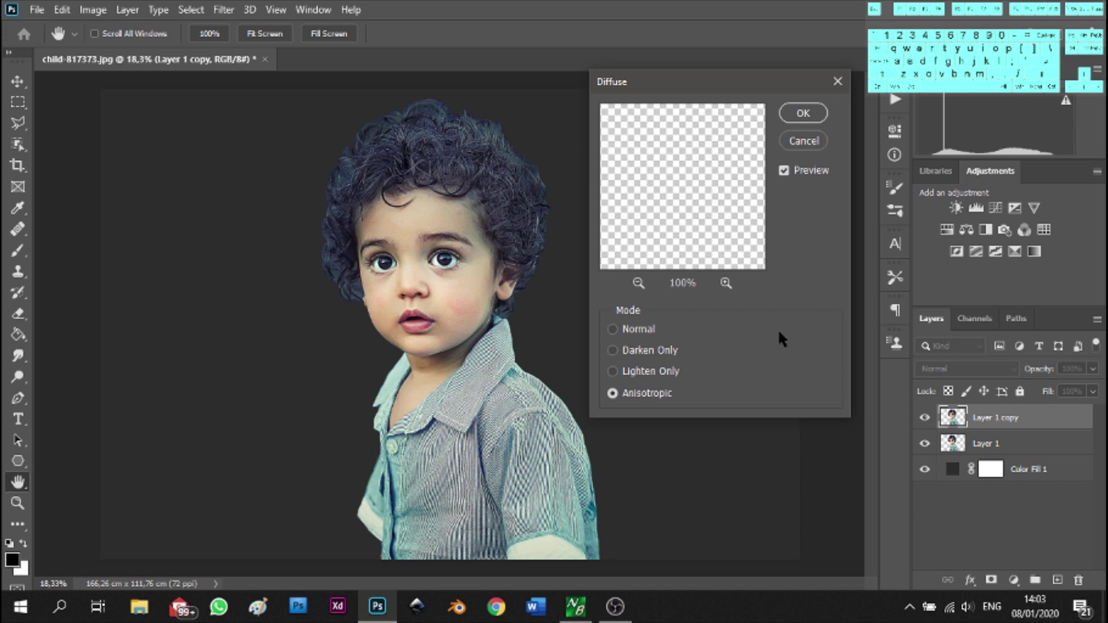
{"action": "left_click", "coordinate": [805, 113]}
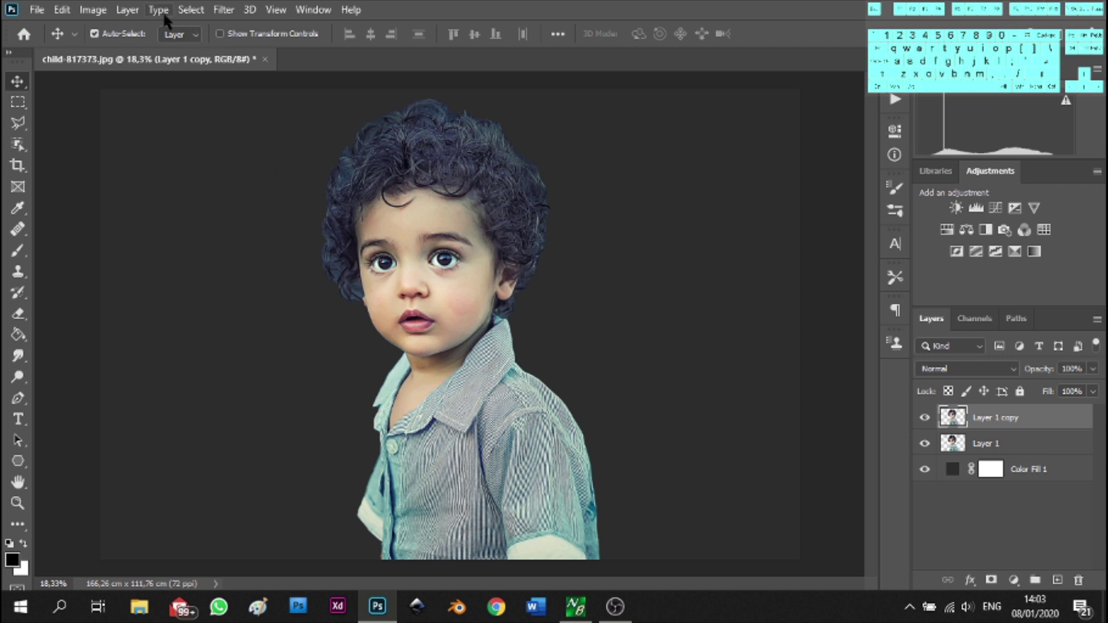
Rotate the whole image 90° clockwise and reapply the Diffuse filter to the duplicated layer of the child
{"action": "left_click", "coordinate": [87, 12]}
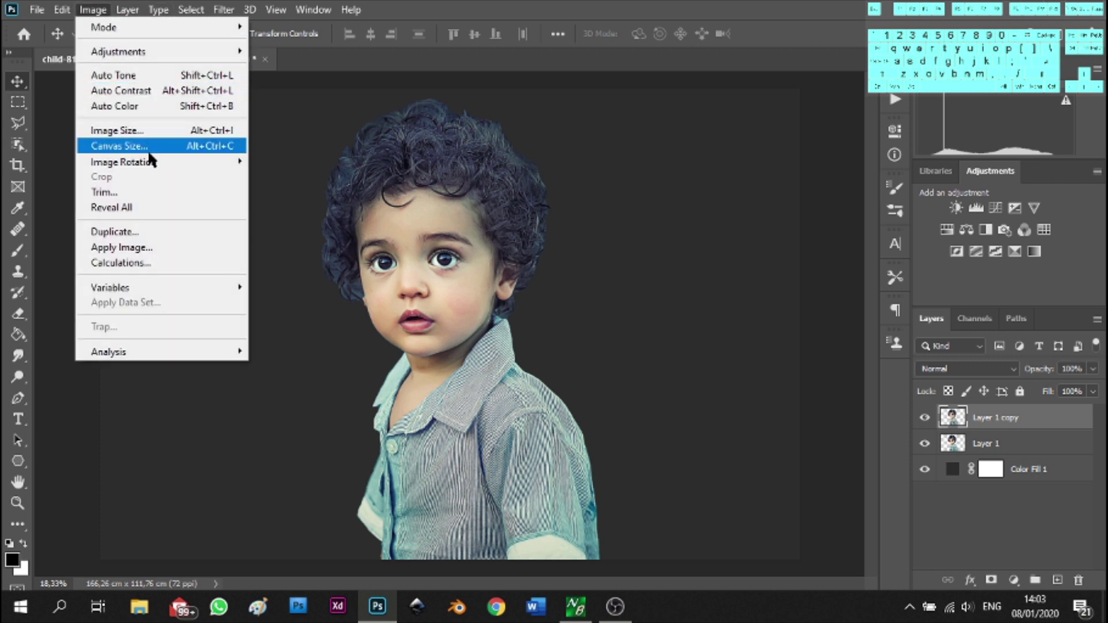
{"action": "mouse_move", "coordinate": [153, 162]}
{"action": "left_click", "coordinate": [295, 176]}
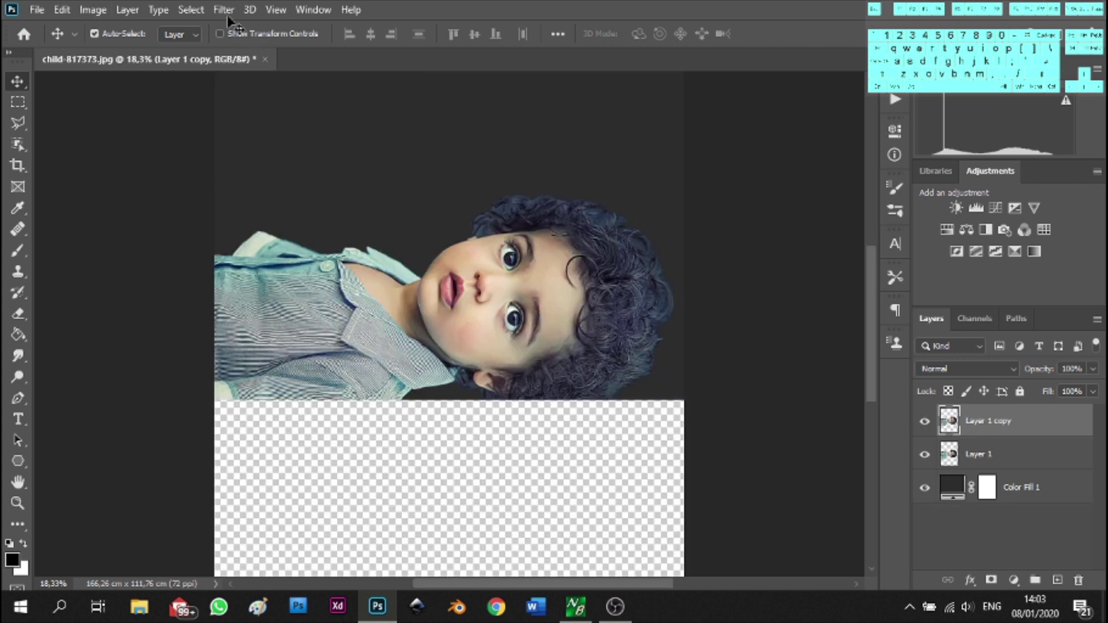
{"action": "left_click", "coordinate": [222, 8]}
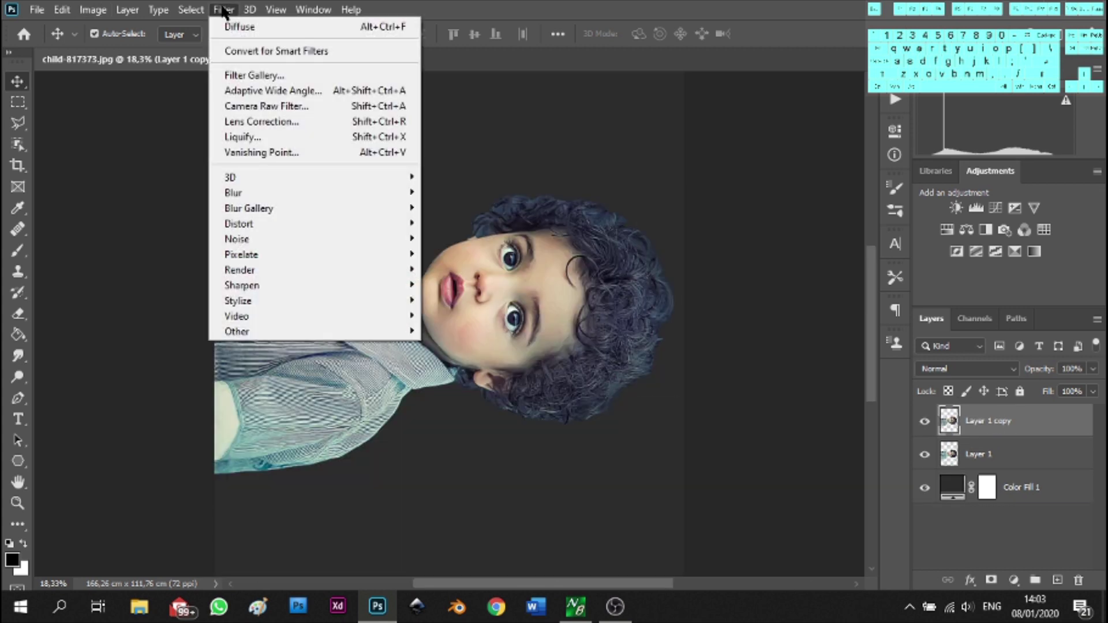
{"action": "left_click", "coordinate": [233, 26]}
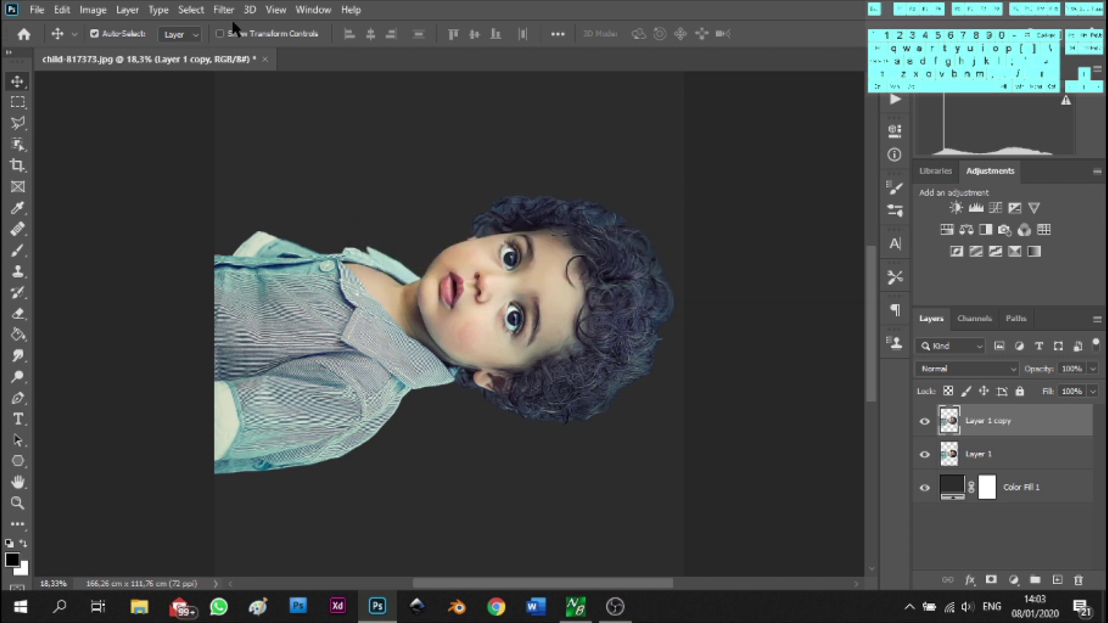
Turn the image another 90° clockwise so the child is upside down, and run Diffuse on the copy again
{"action": "left_click", "coordinate": [92, 11]}
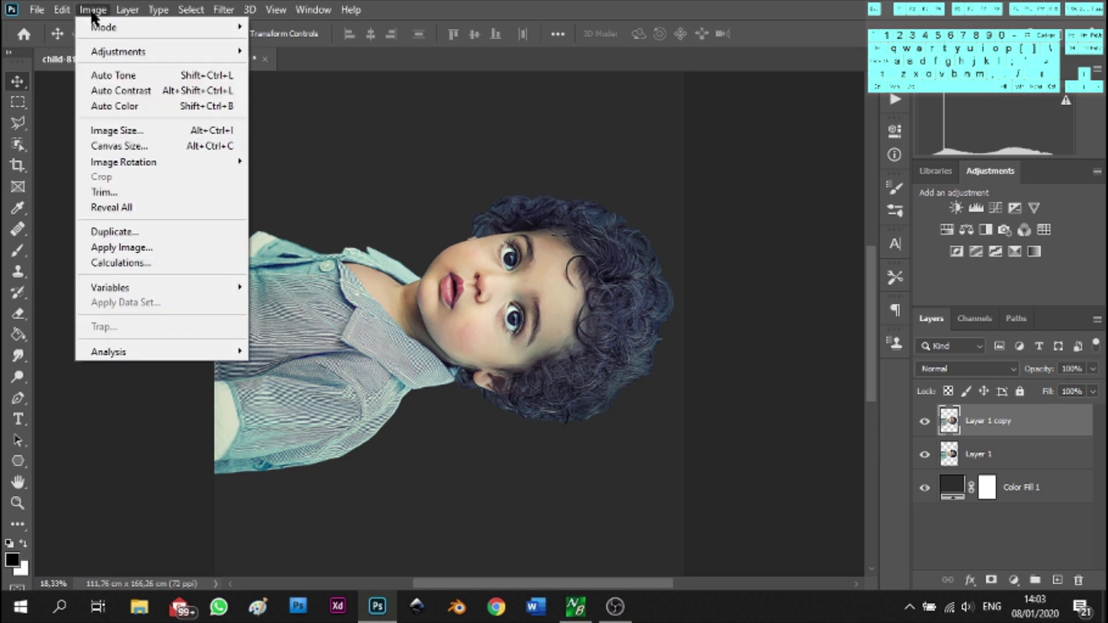
{"action": "mouse_move", "coordinate": [139, 162]}
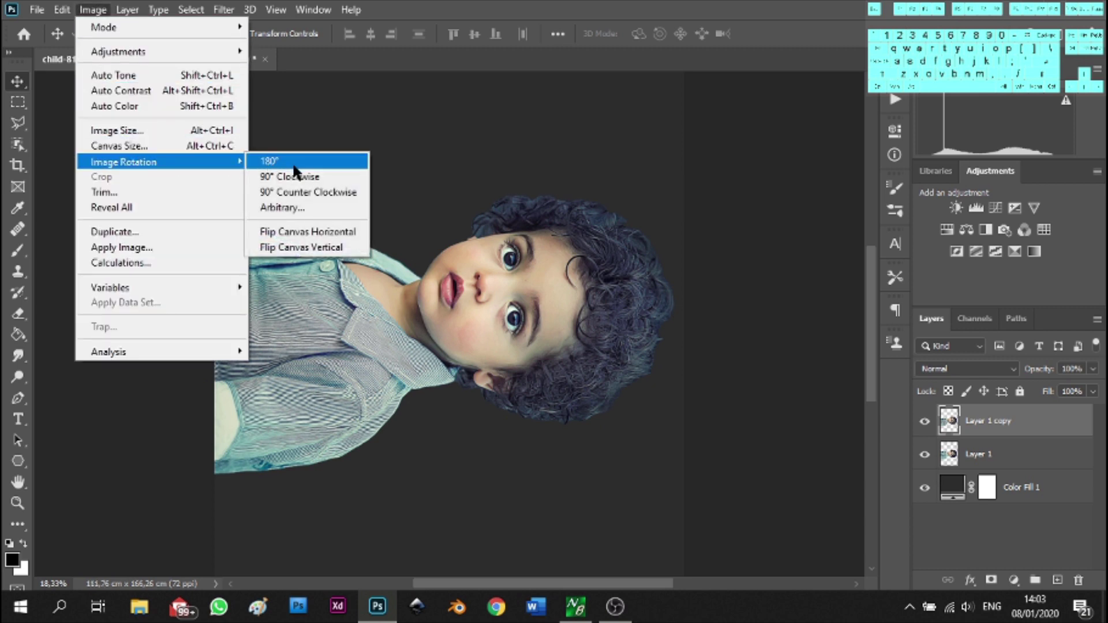
{"action": "left_click", "coordinate": [294, 177]}
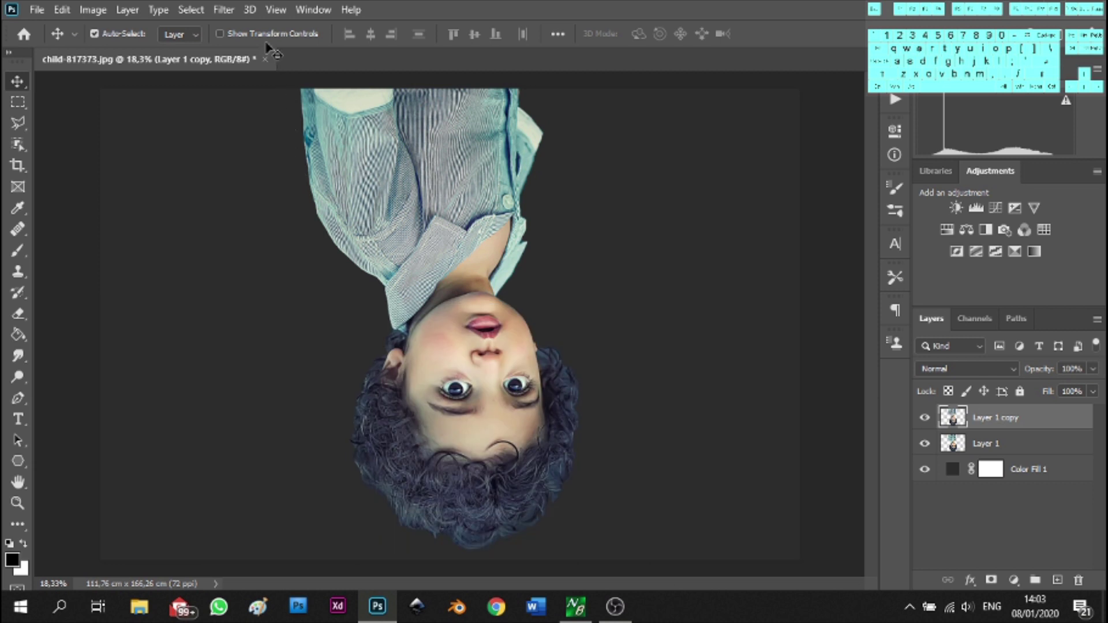
{"action": "left_click", "coordinate": [229, 11]}
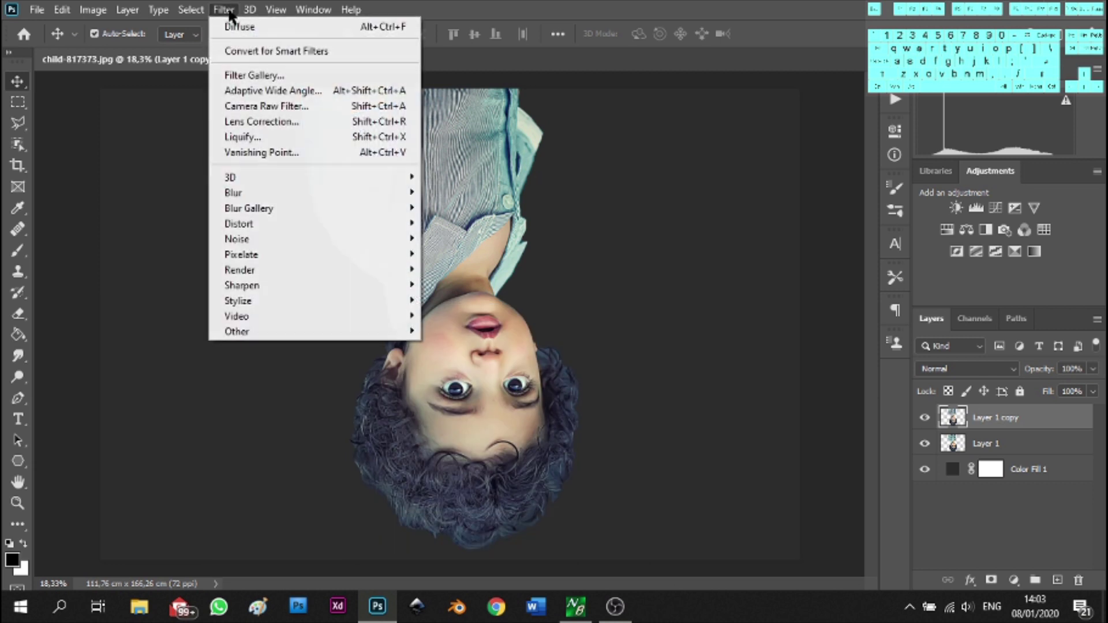
{"action": "left_click", "coordinate": [239, 30]}
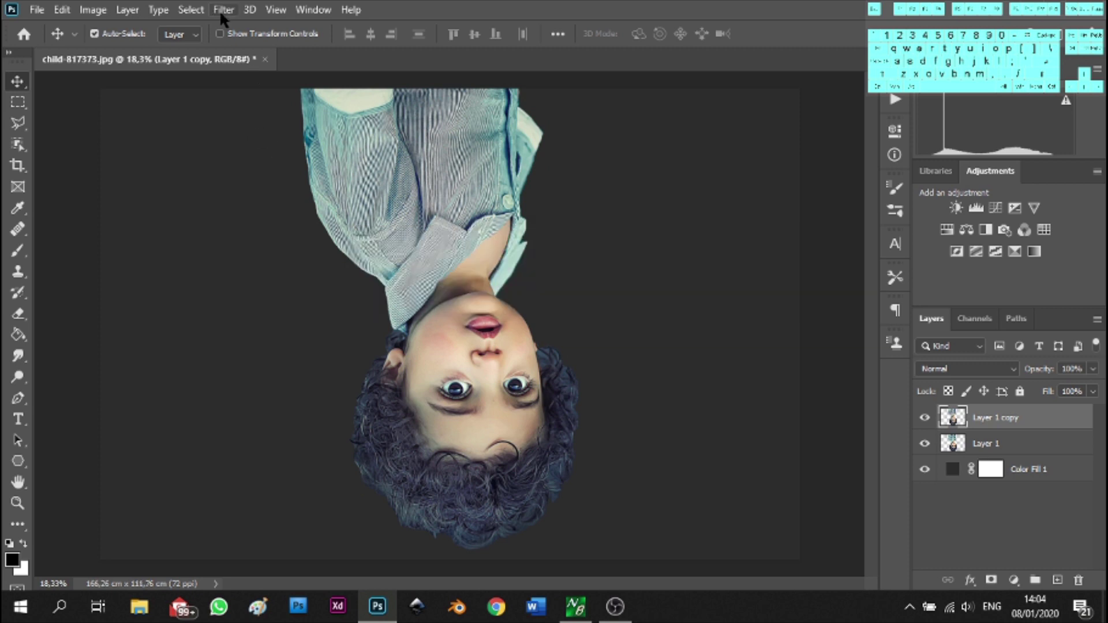
Rotate the upside-down image 90° clockwise and repeat the Diffuse filter on the child's duplicate layer
{"action": "left_click", "coordinate": [93, 9]}
{"action": "mouse_move", "coordinate": [123, 167]}
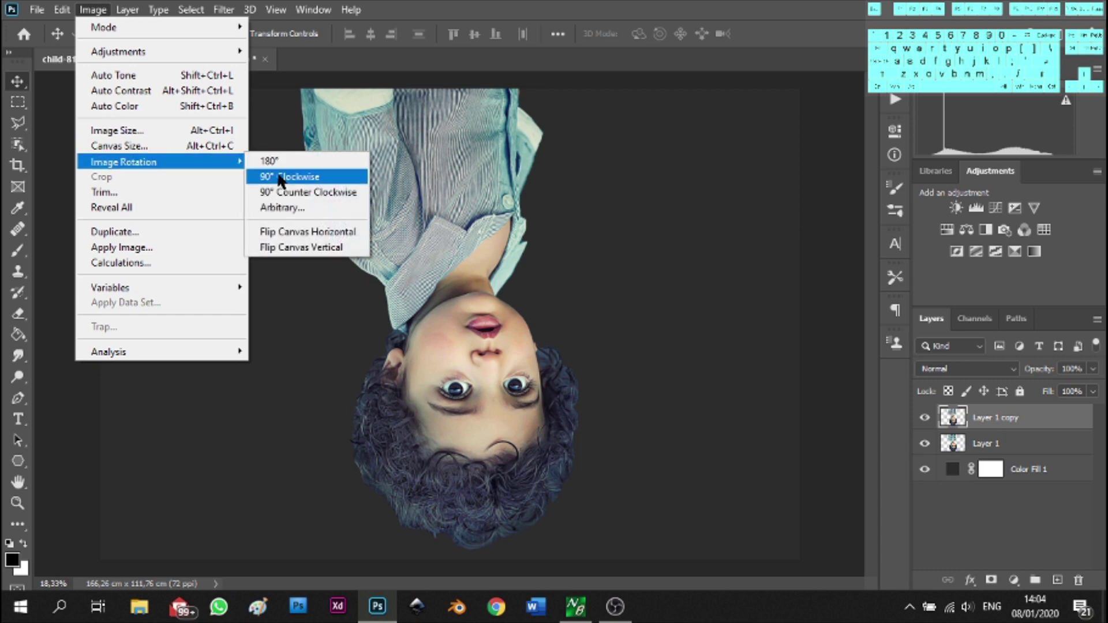
{"action": "left_click", "coordinate": [281, 178]}
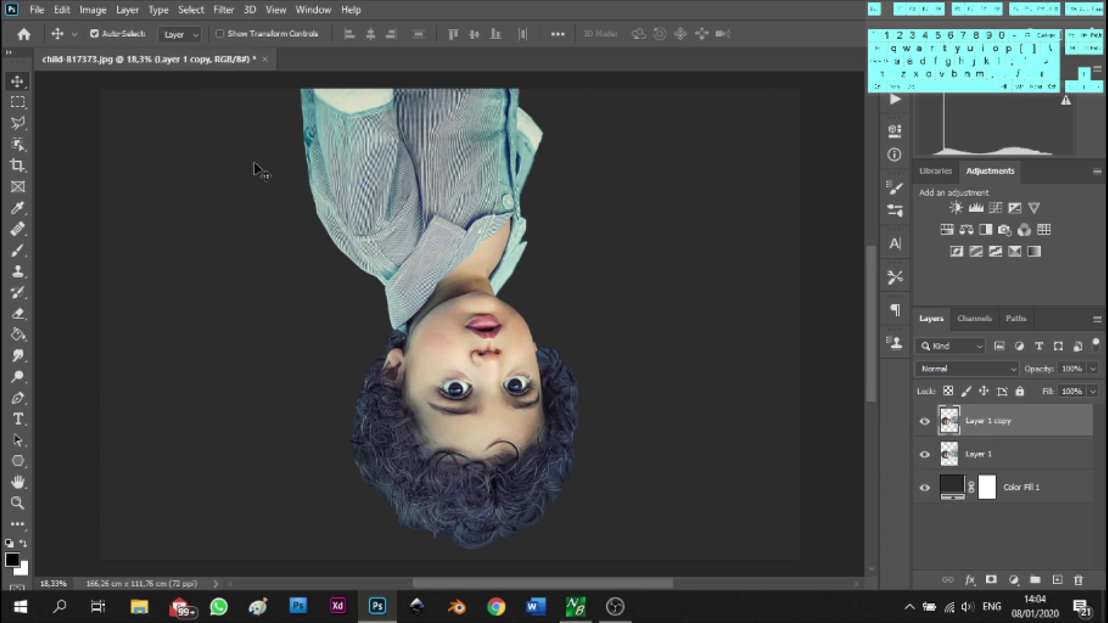
{"action": "left_click", "coordinate": [223, 9]}
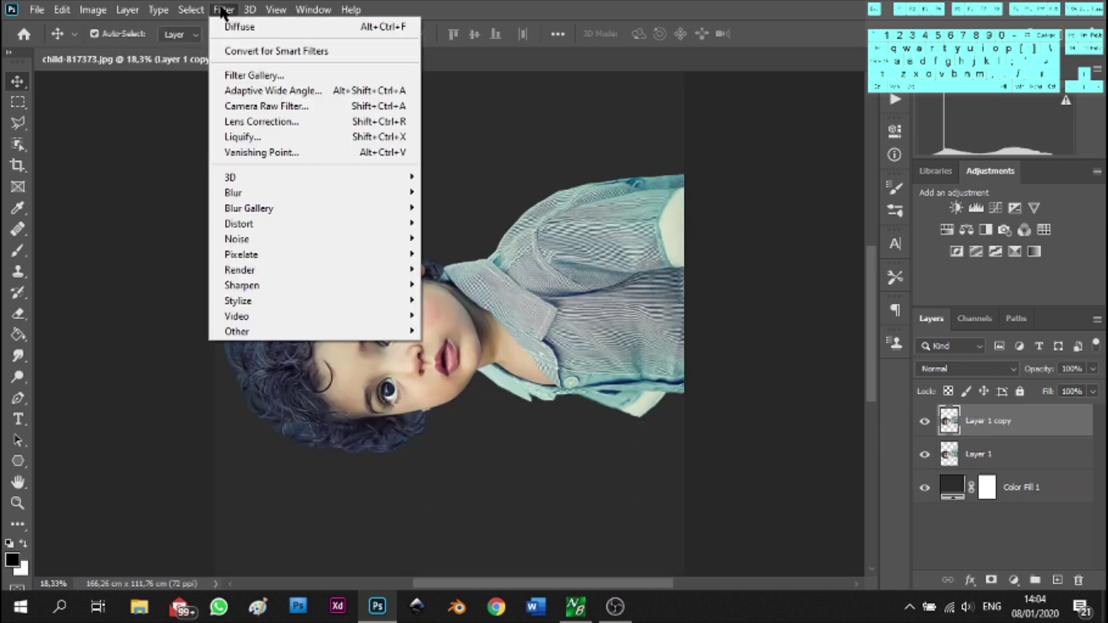
{"action": "left_click", "coordinate": [240, 25]}
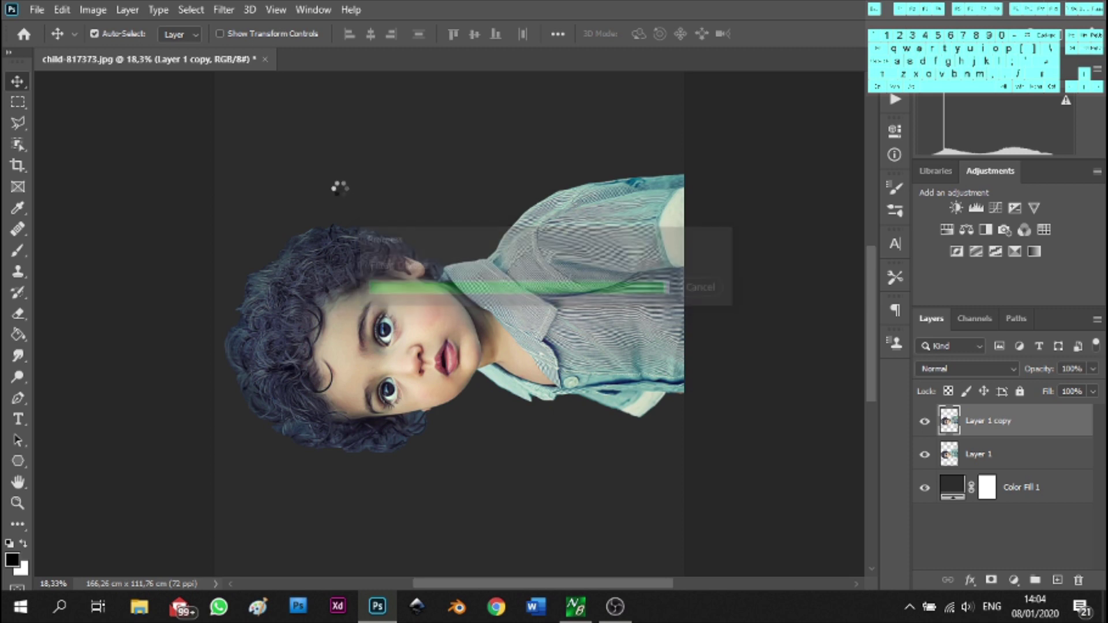
Rotate the image 90° clockwise back to upright and toggle the filtered copy's visibility to compare before and after
{"action": "left_click", "coordinate": [92, 10]}
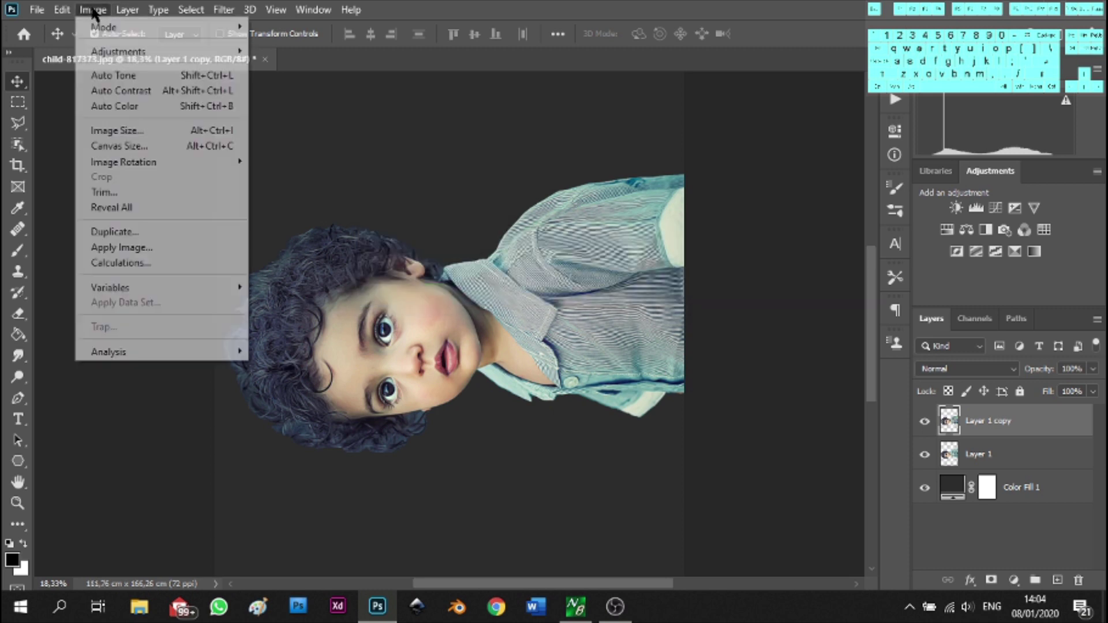
{"action": "mouse_move", "coordinate": [161, 163]}
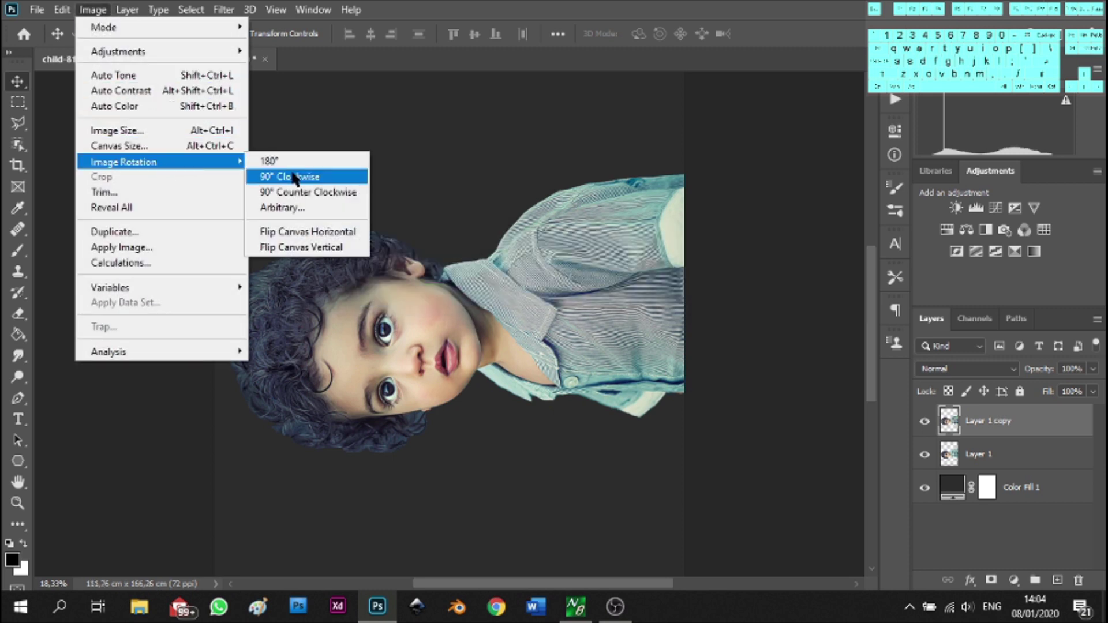
{"action": "left_click", "coordinate": [289, 177]}
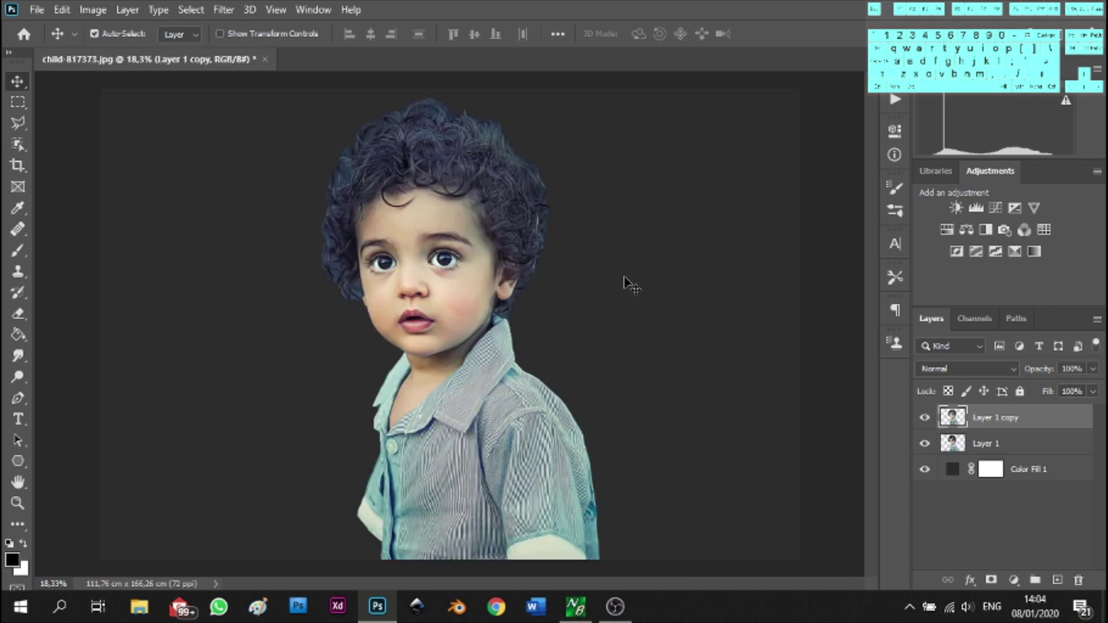
{"action": "left_click", "coordinate": [925, 419]}
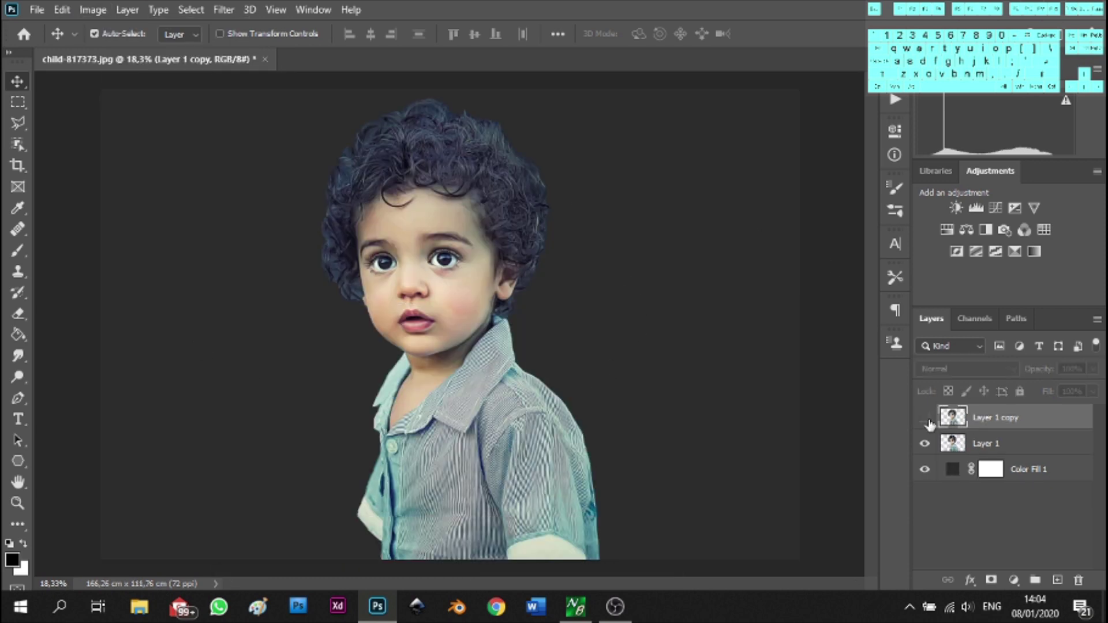
{"action": "left_click", "coordinate": [925, 419]}
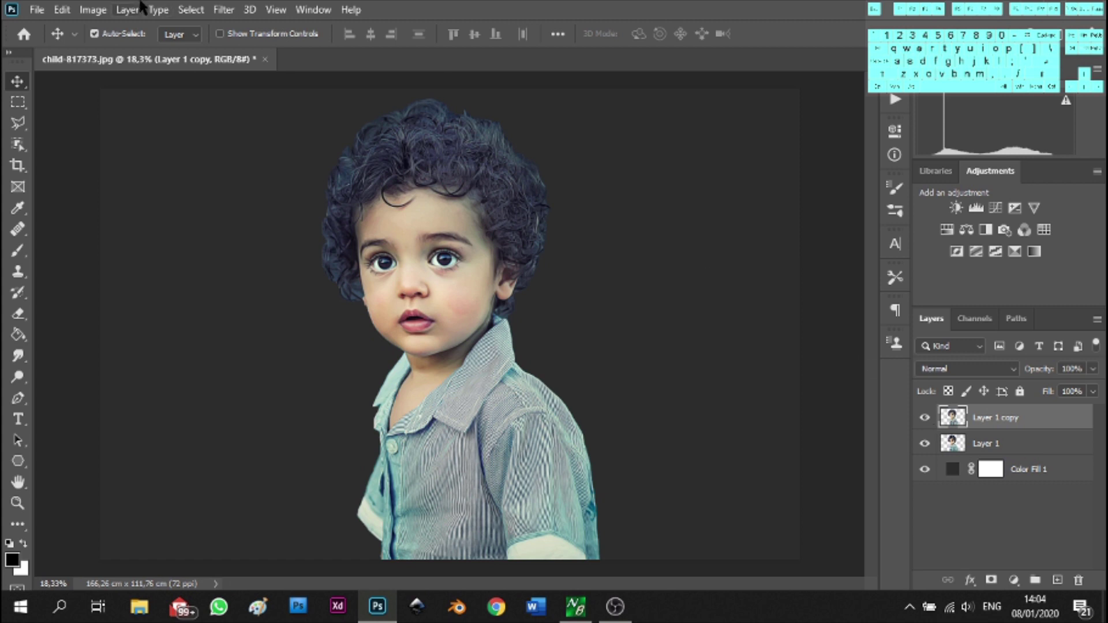
Apply the Oil Paint filter to the child's copied layer with Stylization 4,7 and Bristle Detail 4,5
{"action": "left_click", "coordinate": [223, 11]}
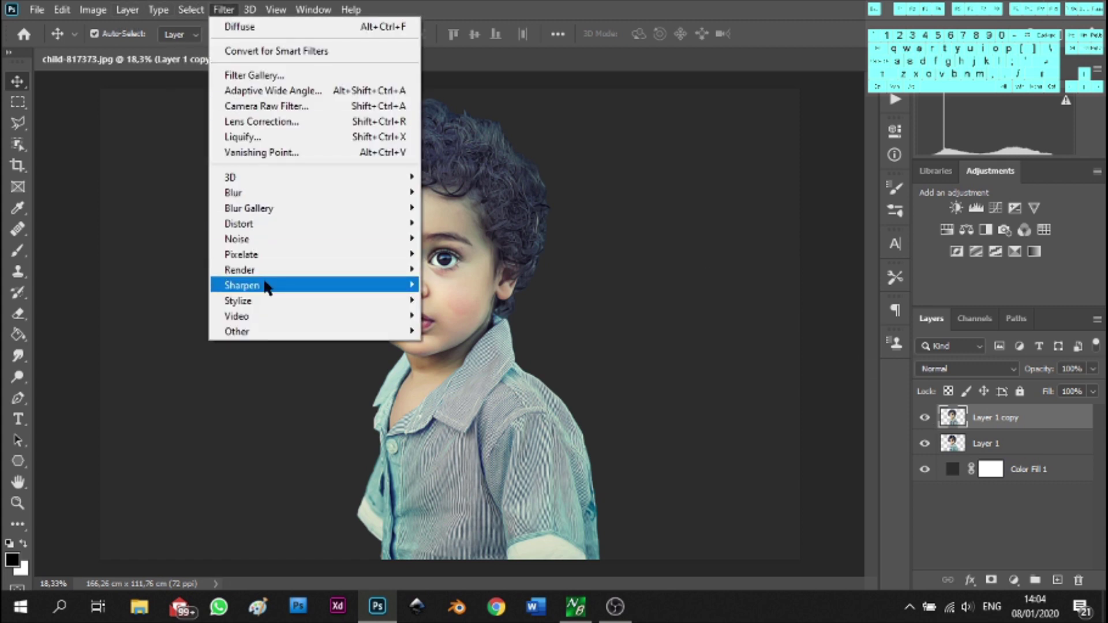
{"action": "mouse_move", "coordinate": [268, 273]}
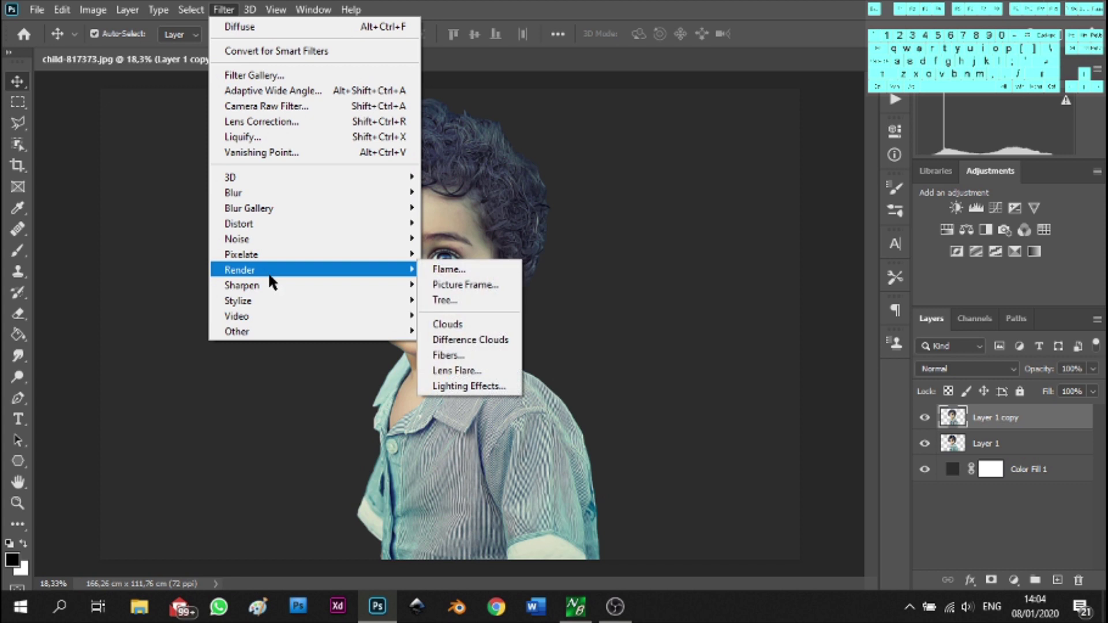
{"action": "mouse_move", "coordinate": [273, 303]}
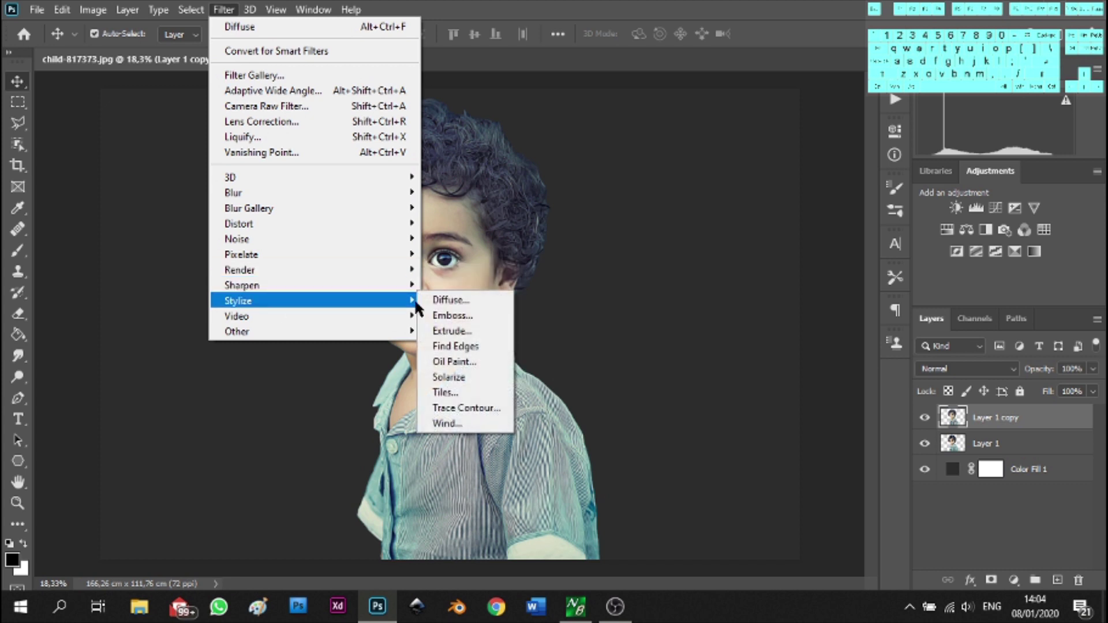
{"action": "left_click", "coordinate": [468, 362]}
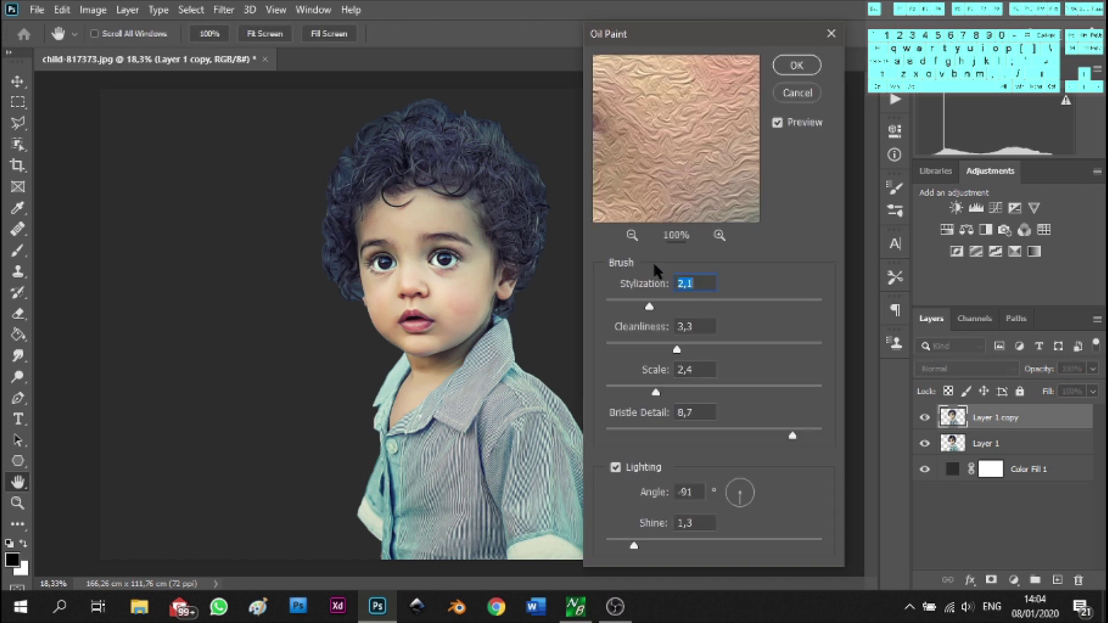
{"action": "left_click_drag", "start_coordinate": [650, 306], "coordinate": [707, 311]}
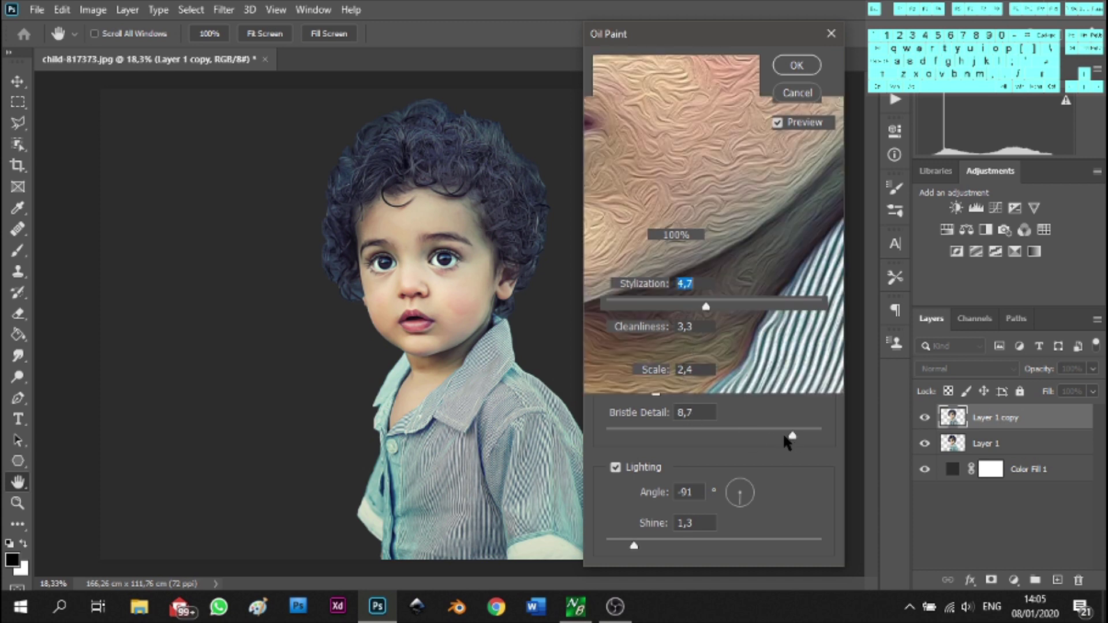
{"action": "left_click_drag", "start_coordinate": [787, 441], "coordinate": [703, 441]}
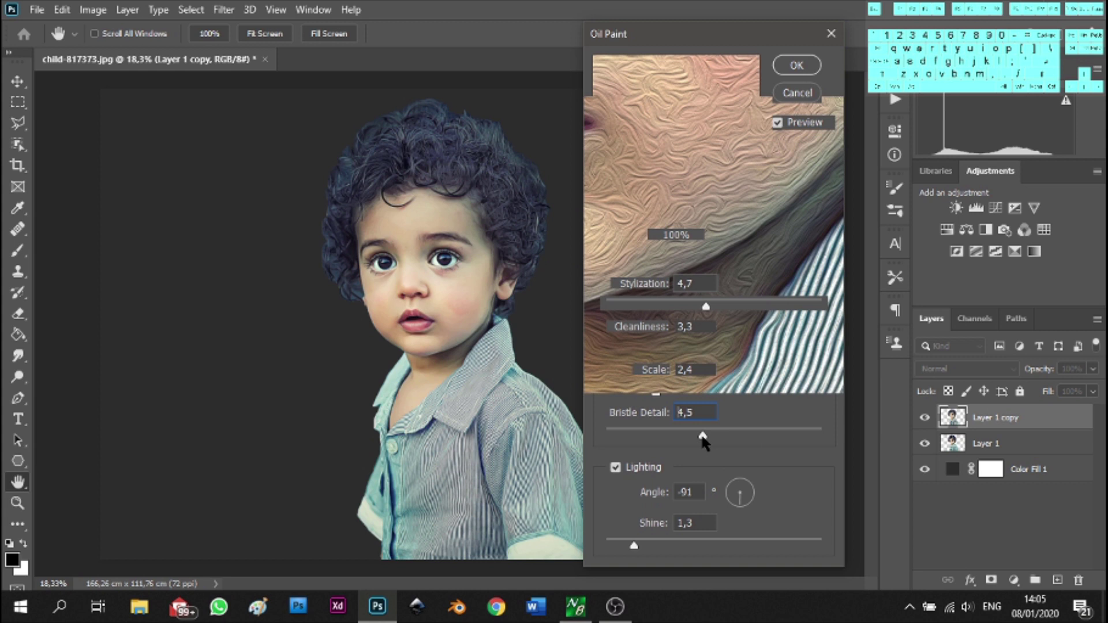
{"action": "left_click", "coordinate": [797, 65]}
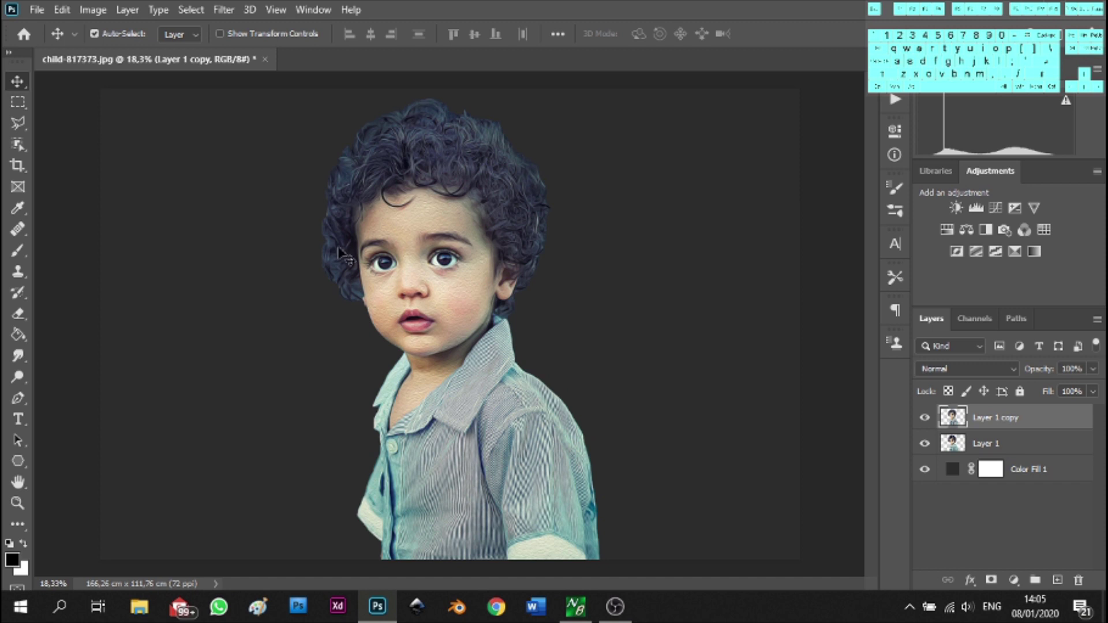
{"action": "left_click", "coordinate": [223, 10]}
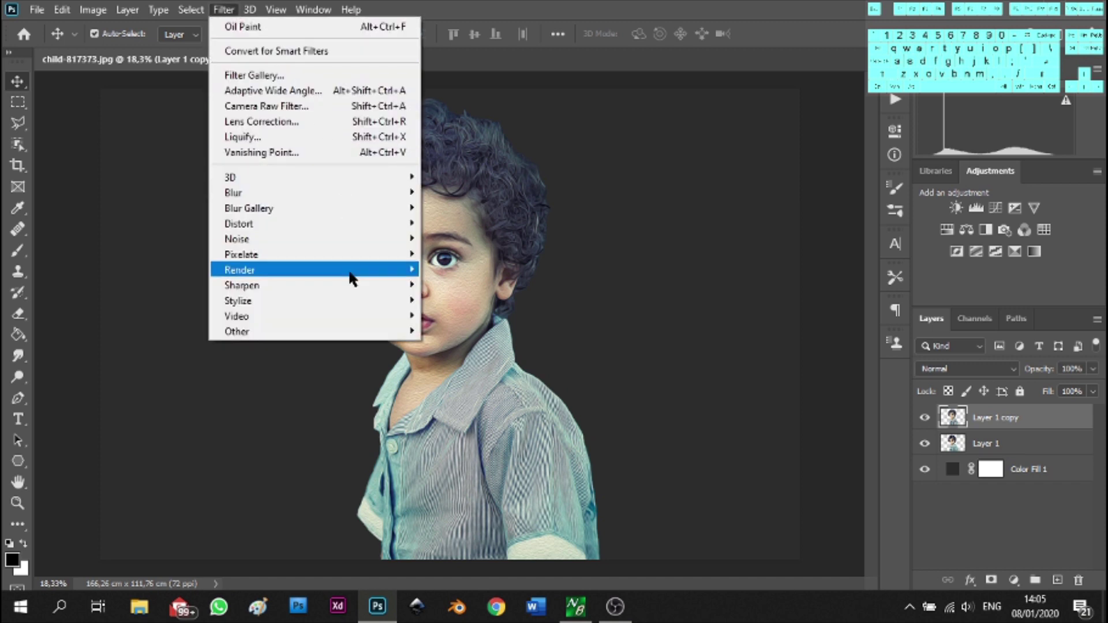
{"action": "mouse_move", "coordinate": [351, 278]}
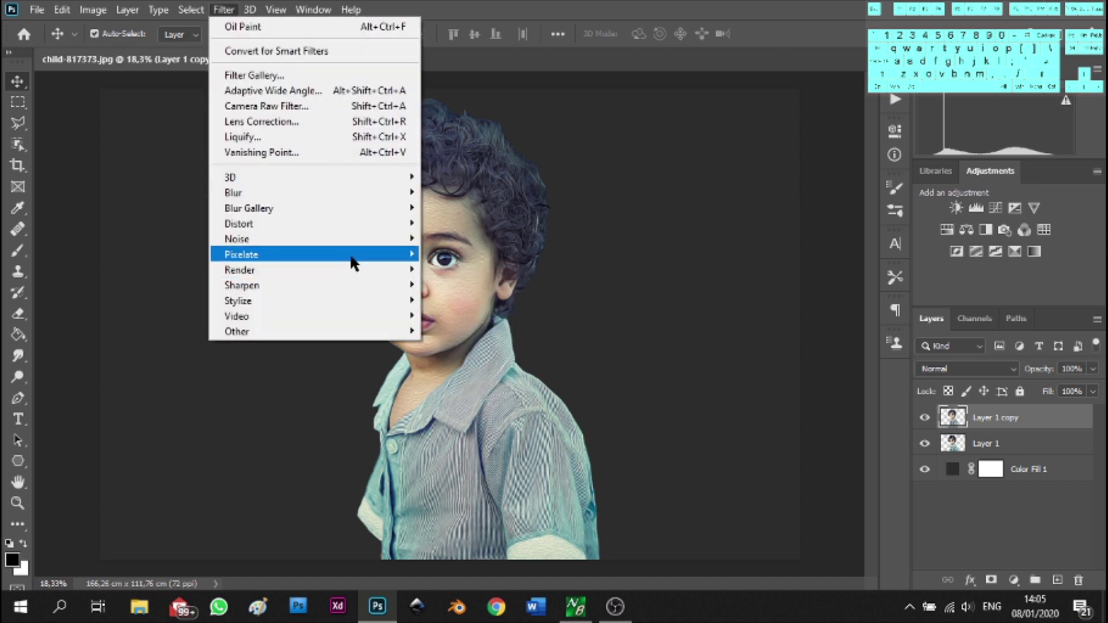
{"action": "left_click", "coordinate": [242, 10]}
{"action": "left_click", "coordinate": [241, 10]}
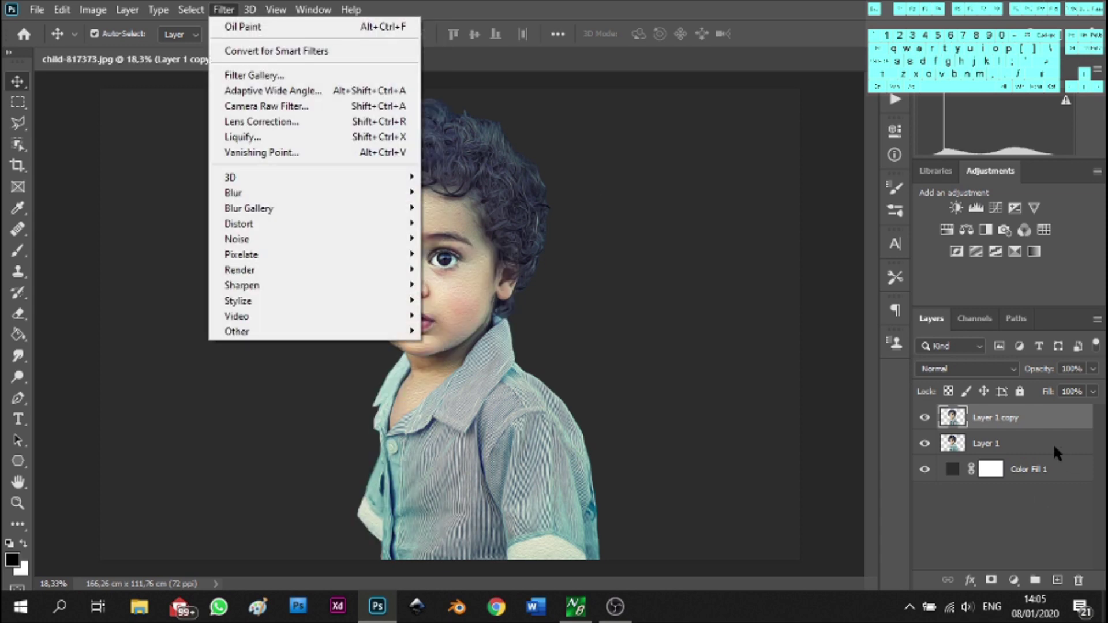
{"action": "key", "text": "Escape"}
Duplicate the oil-painted layer and apply Reduce Noise to the new copy with Strength 10
{"action": "key", "text": "ctrl+j"}
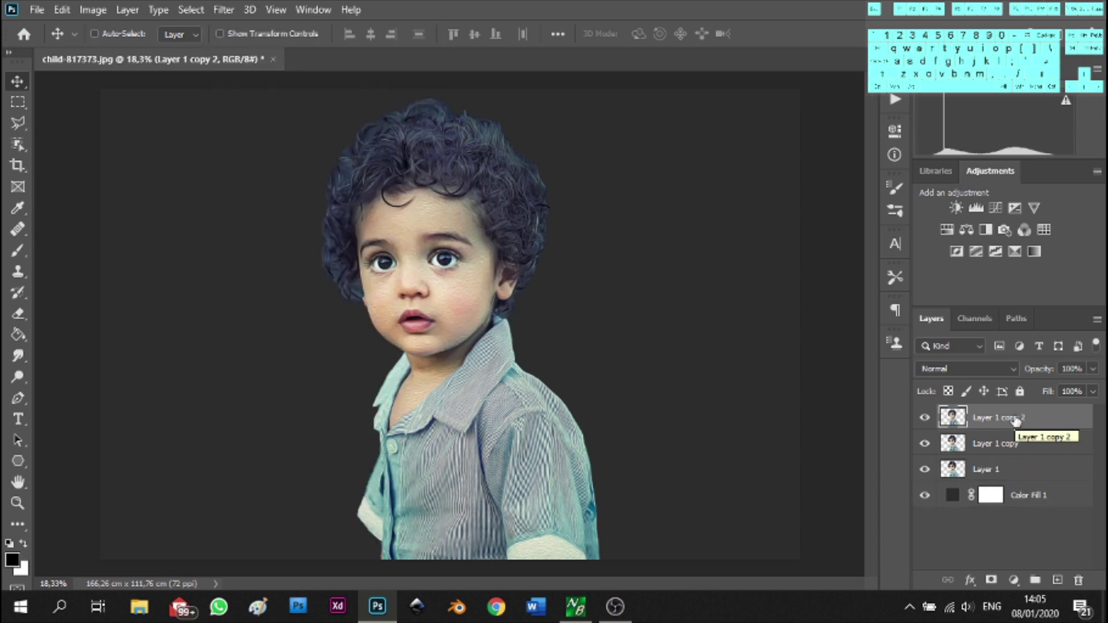
{"action": "left_click", "coordinate": [224, 9]}
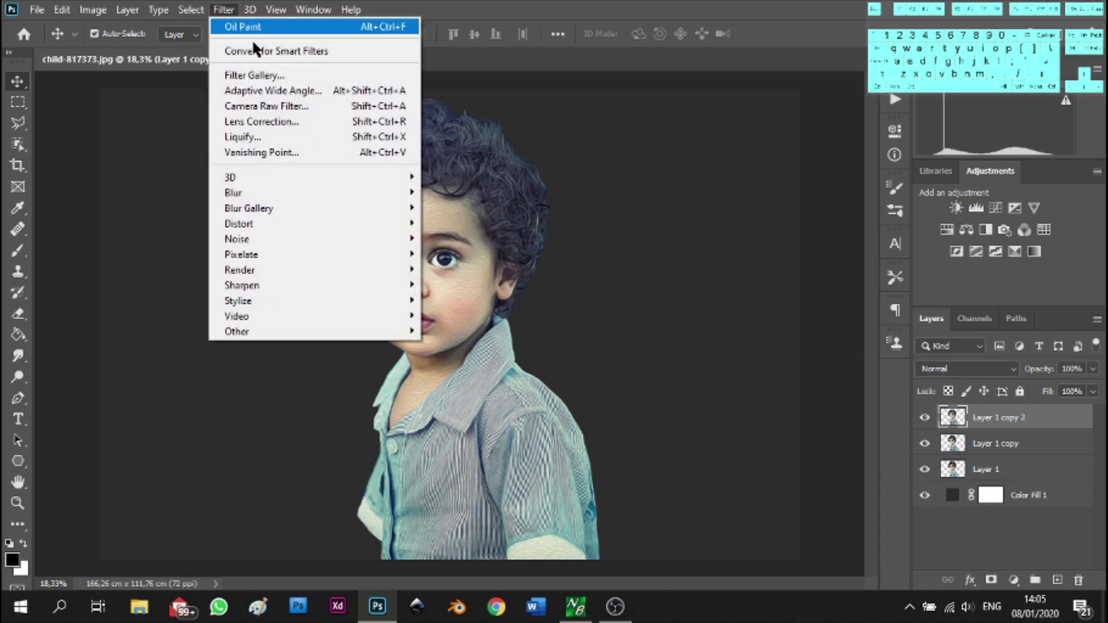
{"action": "mouse_move", "coordinate": [328, 255]}
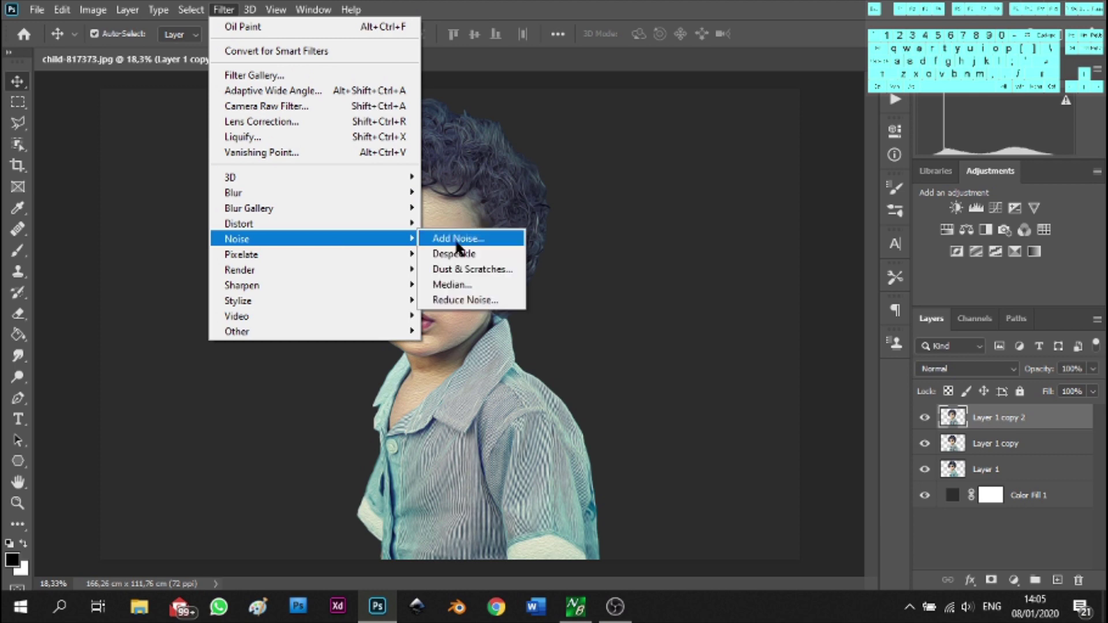
{"action": "left_click", "coordinate": [465, 297]}
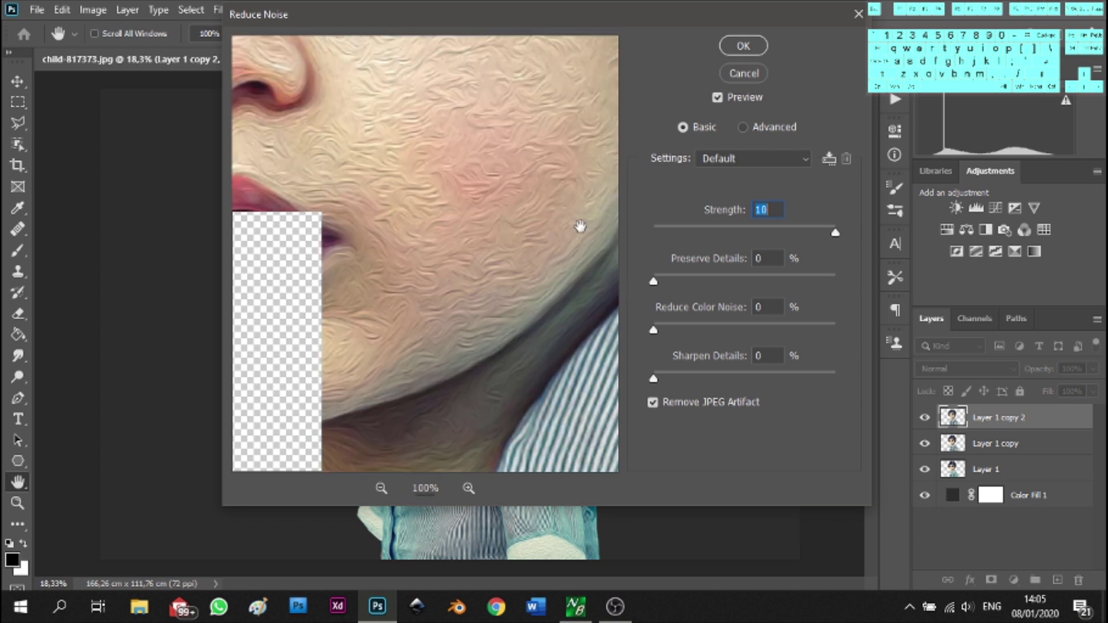
{"action": "left_click", "coordinate": [749, 47]}
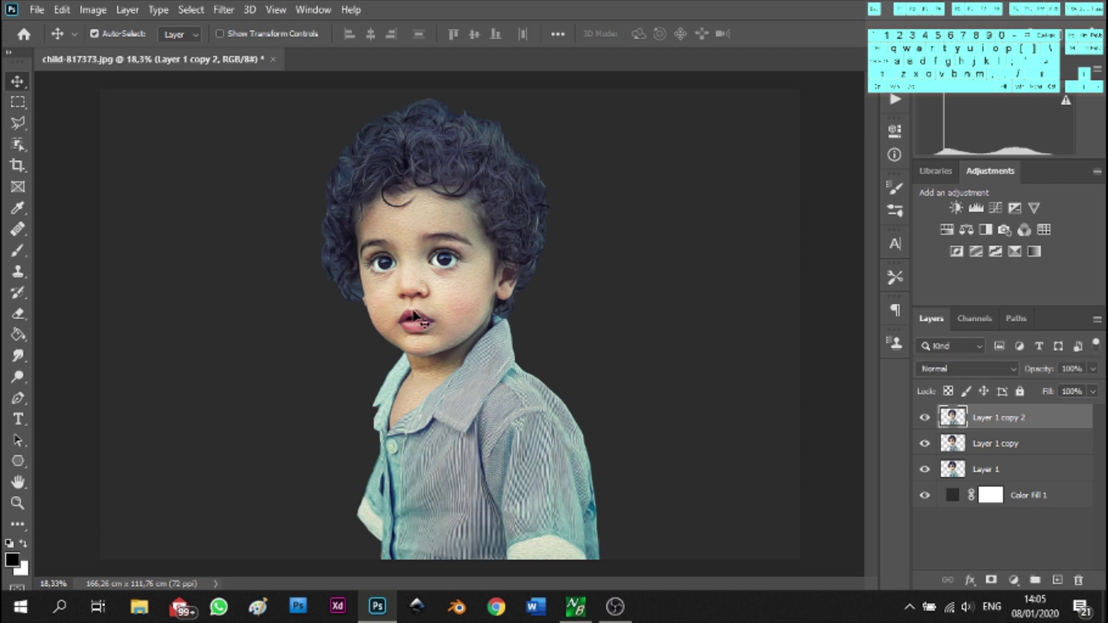
Apply the Filter Gallery's Cutout effect to Layer 1 copy 2 with Number of Levels 8, Edge Simplicity 0 and Edge Fidelity 2
{"action": "left_click", "coordinate": [221, 8]}
{"action": "key", "text": "Escape"}
{"action": "left_click", "coordinate": [223, 9]}
{"action": "left_click", "coordinate": [236, 76]}
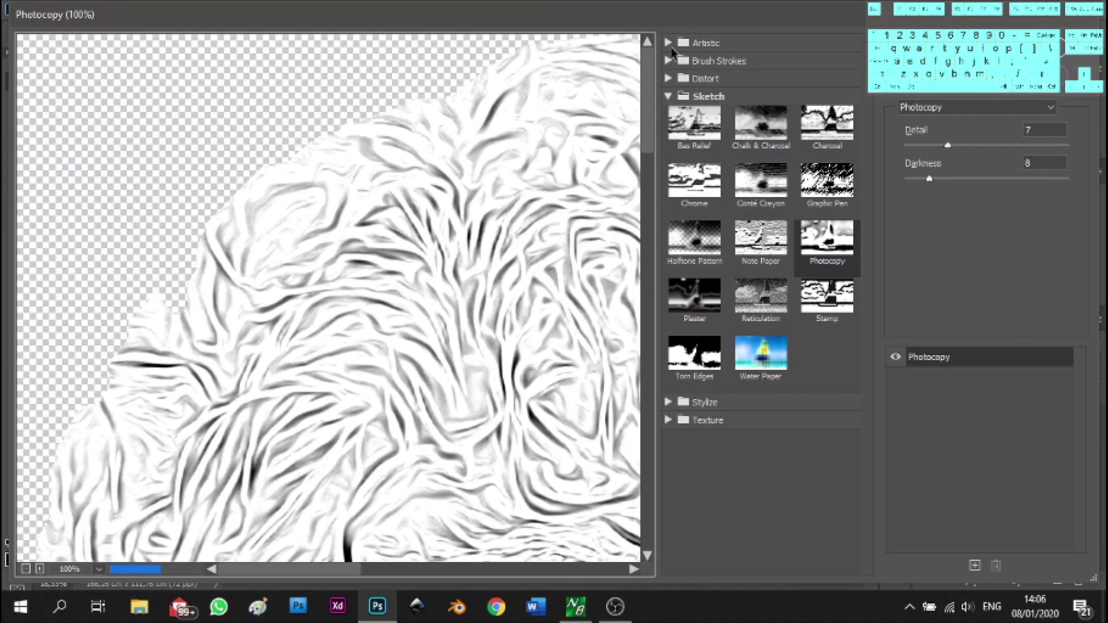
{"action": "left_click", "coordinate": [670, 45]}
{"action": "left_click", "coordinate": [760, 72]}
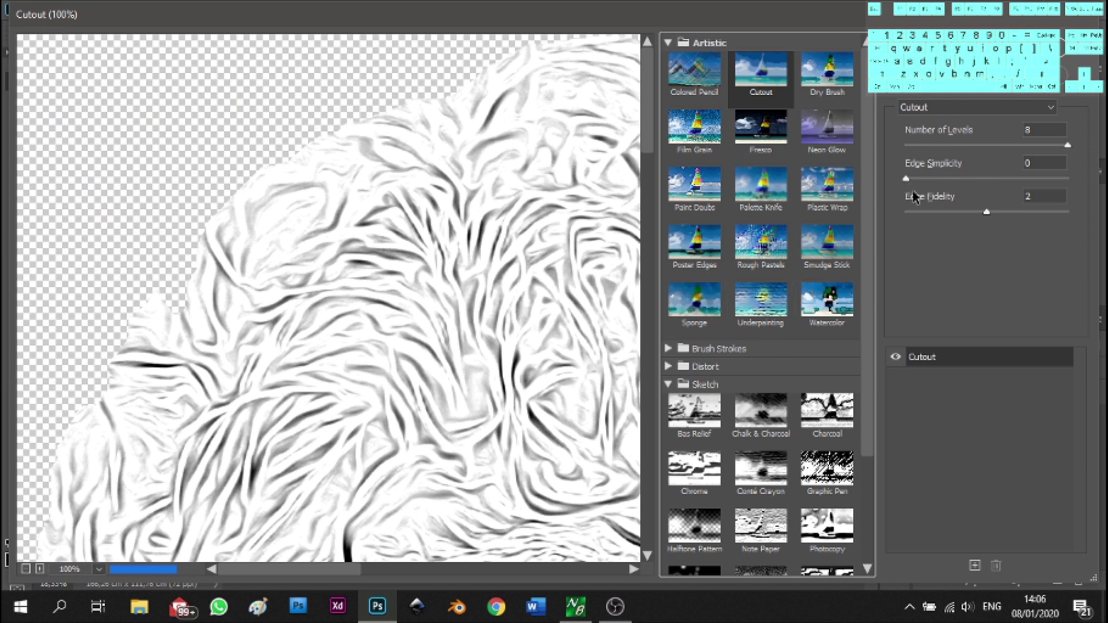
{"action": "mouse_move", "coordinate": [991, 213]}
{"action": "left_mouse_down"}
{"action": "mouse_move", "coordinate": [1033, 216]}
{"action": "mouse_move", "coordinate": [988, 217]}
{"action": "left_mouse_up"}
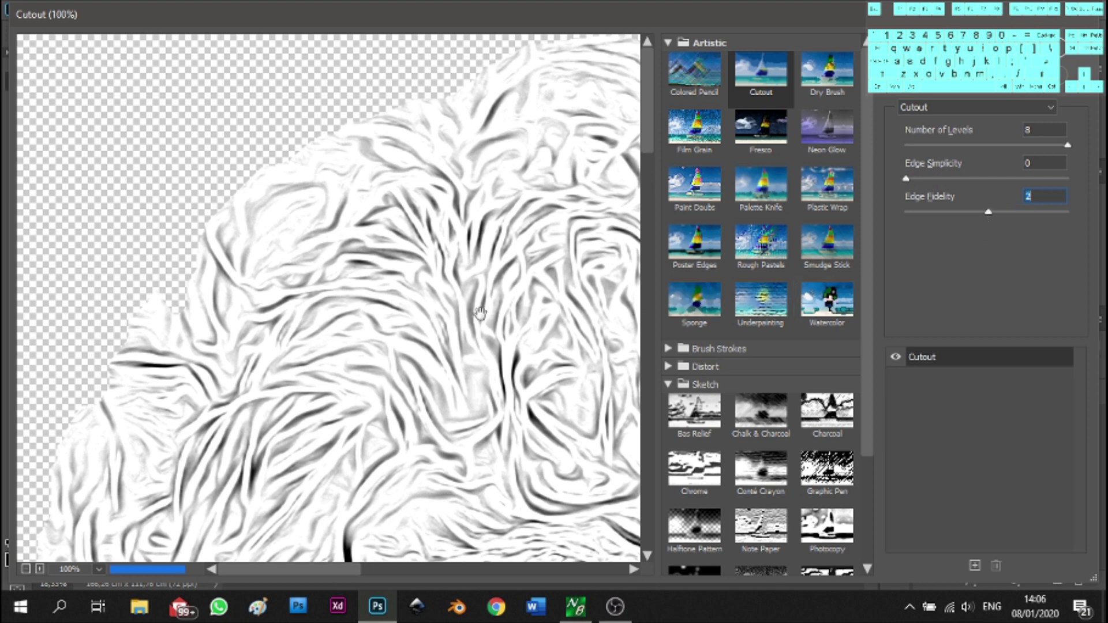
{"action": "scroll", "coordinate": [478, 314], "scroll_direction": "down", "scroll_amount": 10}
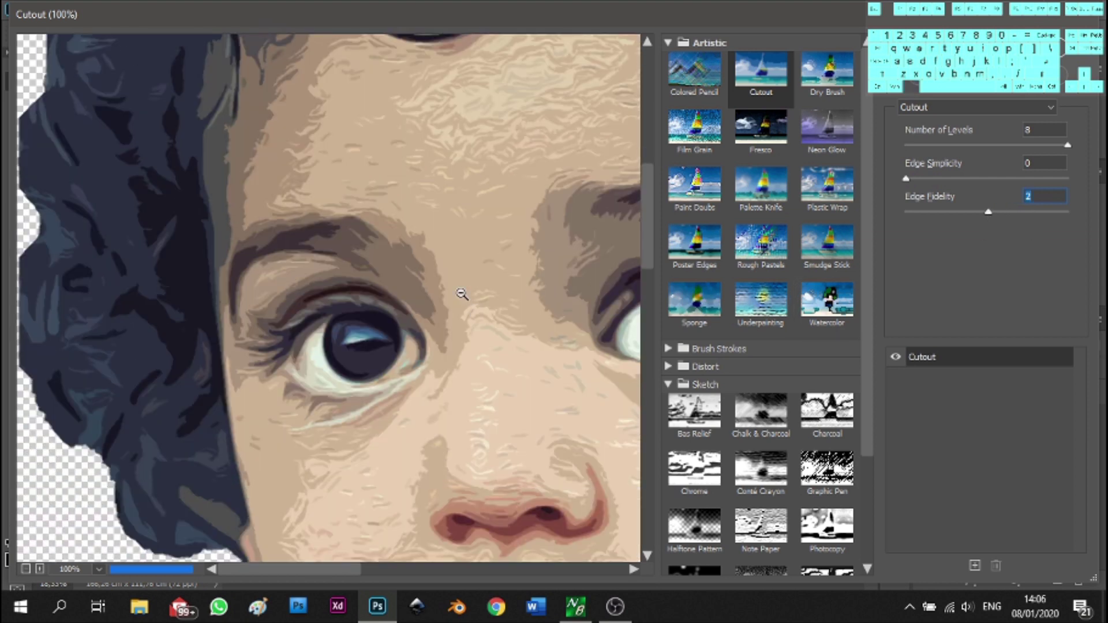
{"action": "left_click", "coordinate": [462, 294], "text": "alt"}
{"action": "left_click", "coordinate": [460, 292], "text": "alt"}
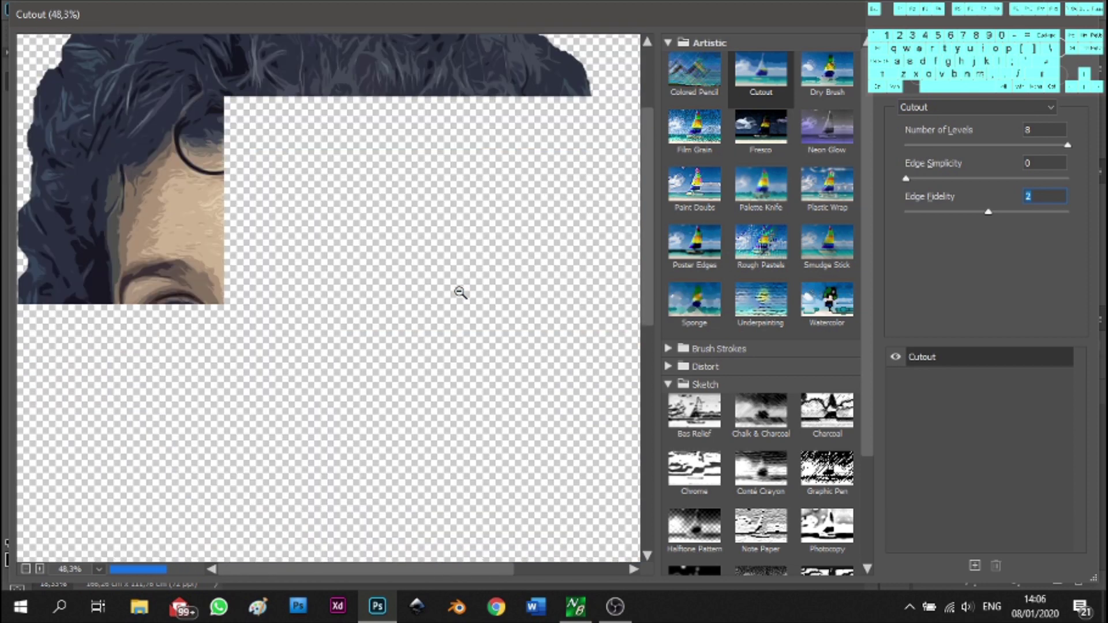
{"action": "left_click", "coordinate": [448, 293], "text": "alt"}
{"action": "left_click", "coordinate": [339, 292], "text": "alt"}
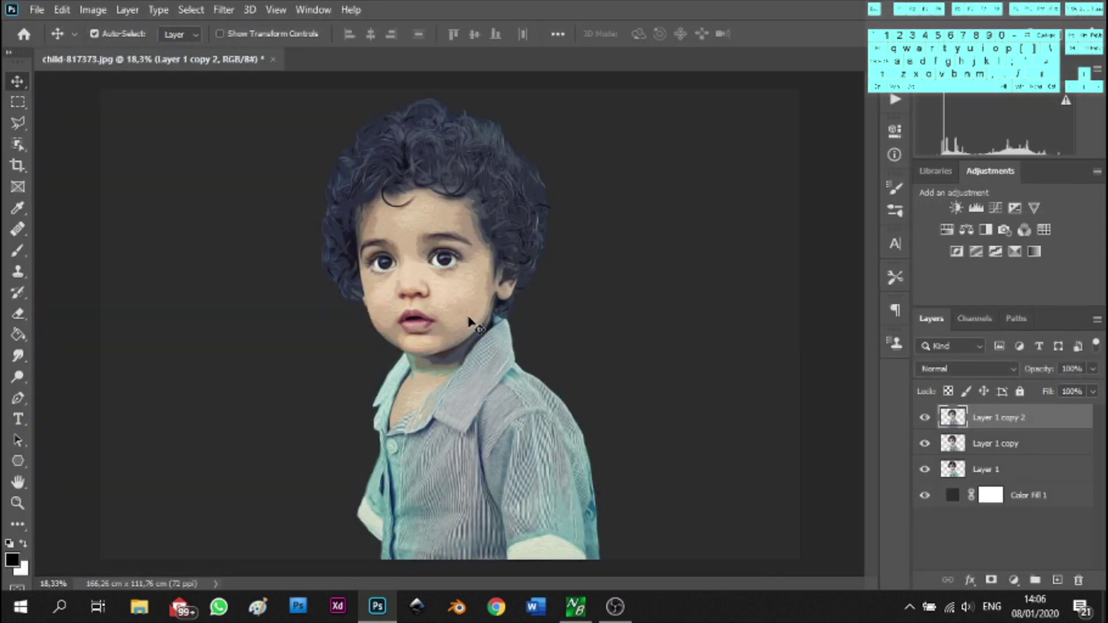
Duplicate Layer 1 copy and move the duplicate to the top of the layer stack
{"action": "left_click", "coordinate": [1026, 444]}
{"action": "key", "text": "ctrl+j"}
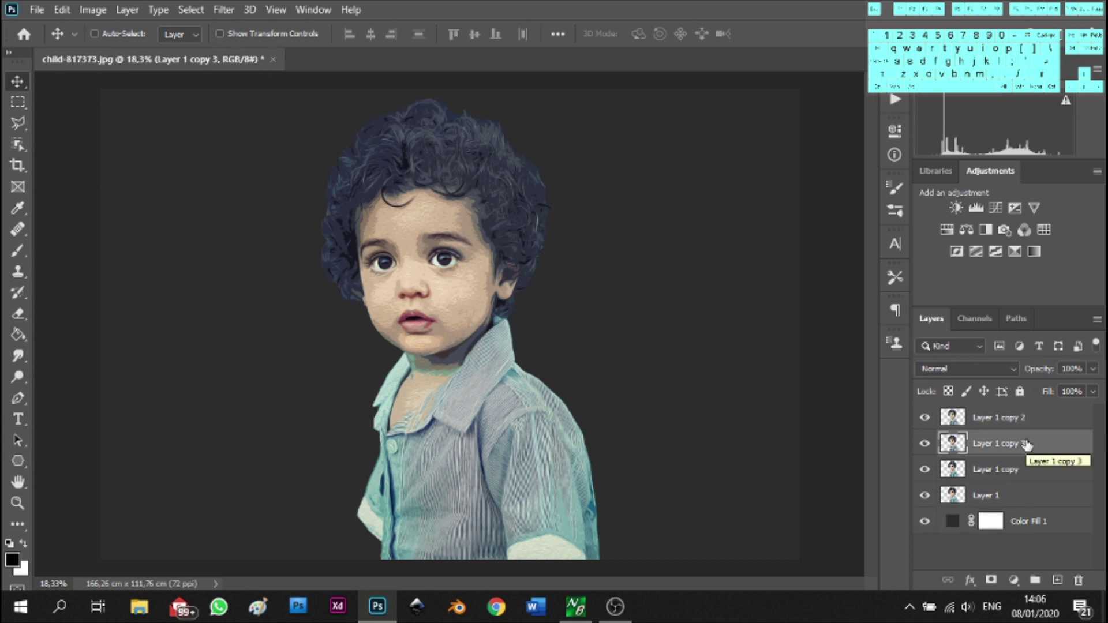
{"action": "left_click_drag", "start_coordinate": [1026, 444], "coordinate": [1023, 411]}
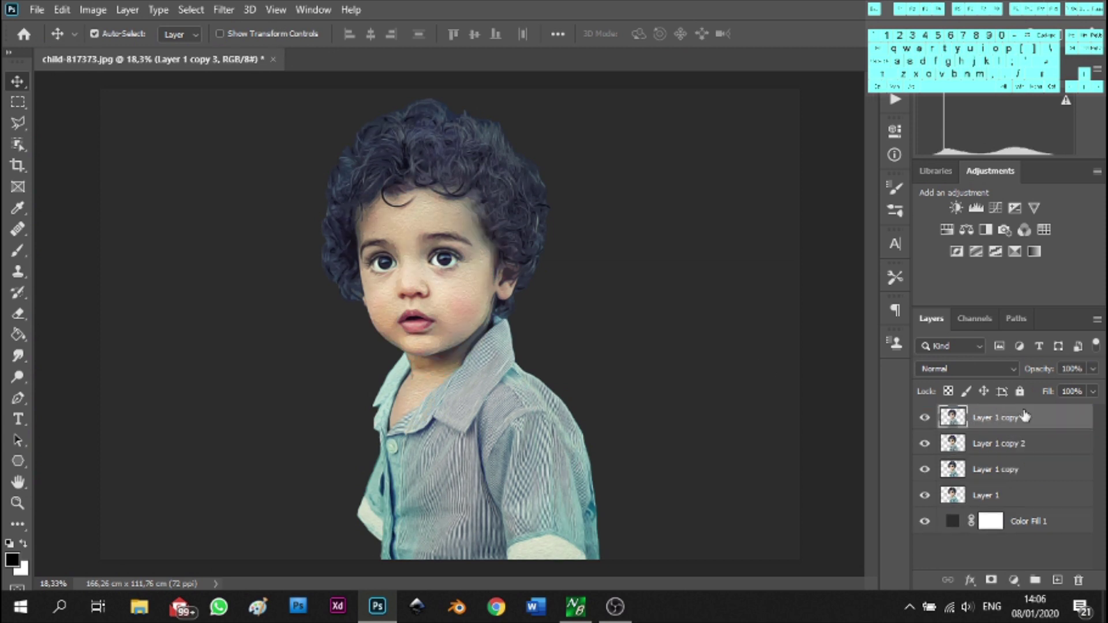
Apply Oil Paint to the top layer with Stylization 4,3, Cleanliness 3,3, Scale 2,4, Bristle Detail 4,5 and Shine 1,3
{"action": "left_click", "coordinate": [224, 10]}
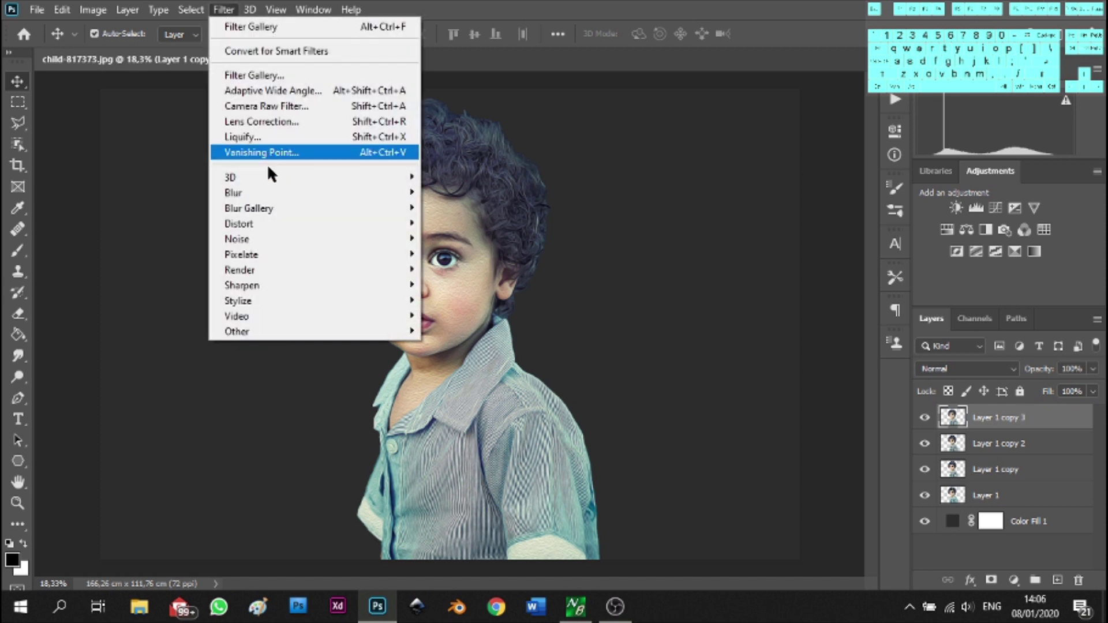
{"action": "mouse_move", "coordinate": [276, 255]}
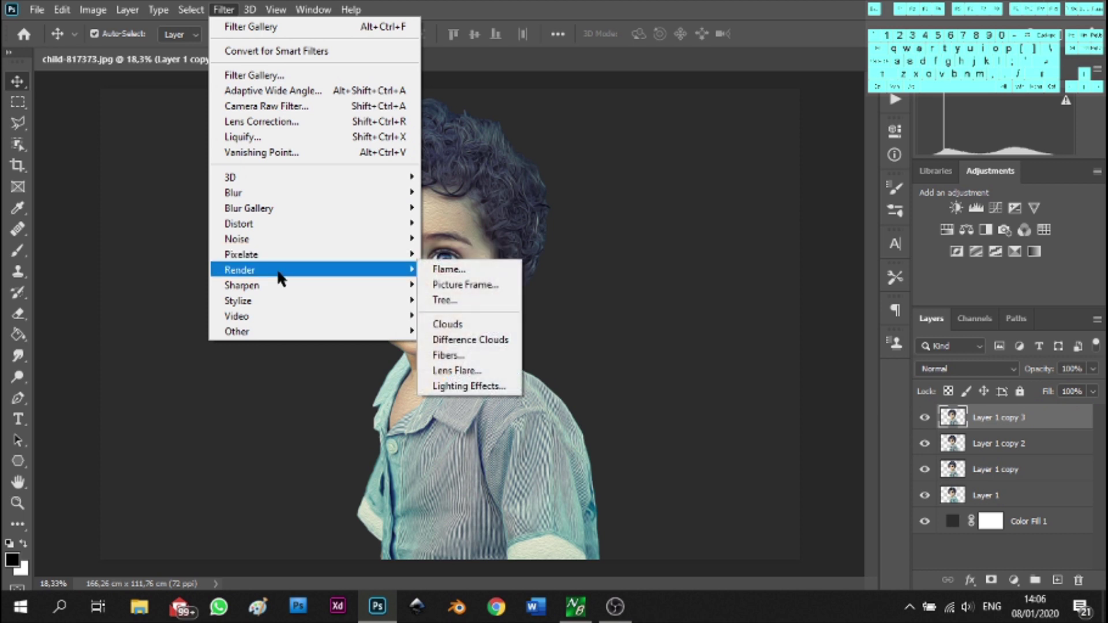
{"action": "mouse_move", "coordinate": [279, 301]}
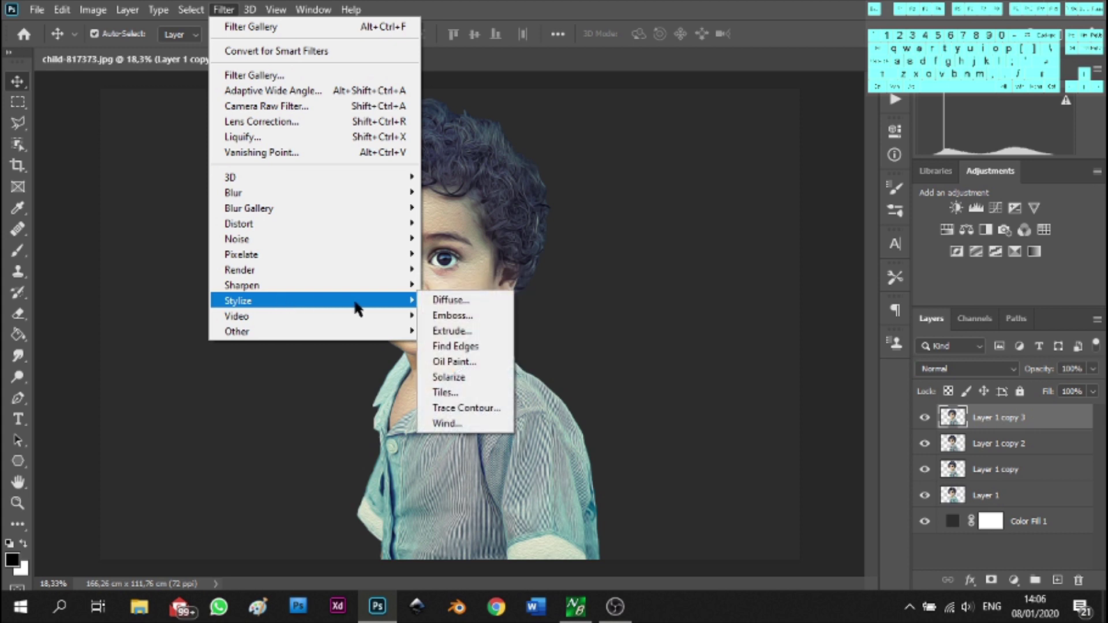
{"action": "left_click", "coordinate": [478, 361]}
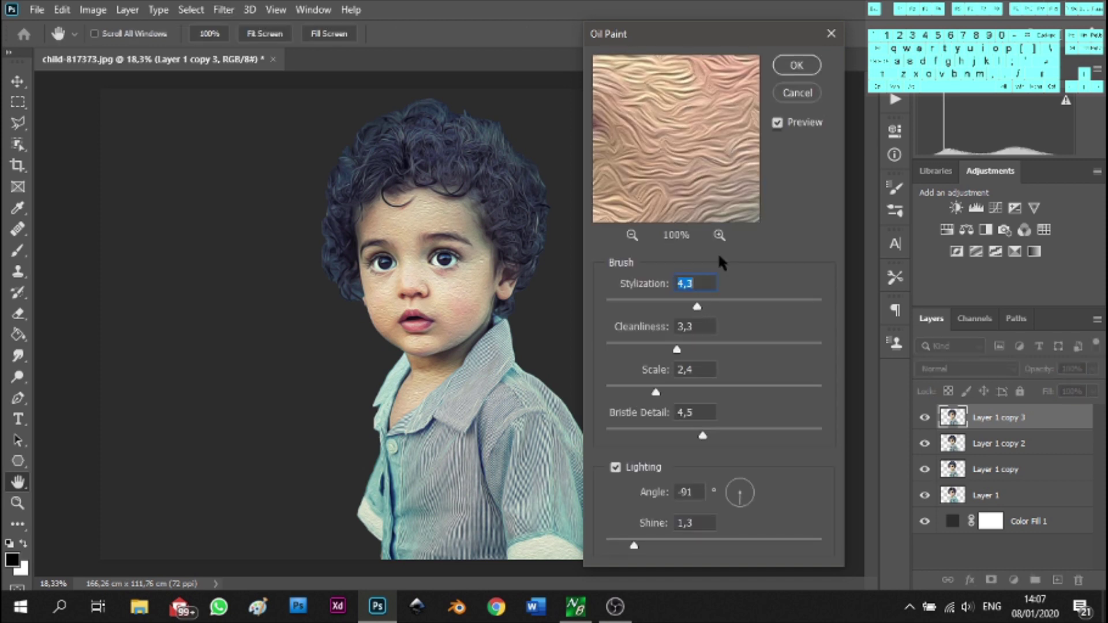
{"action": "left_click", "coordinate": [788, 65]}
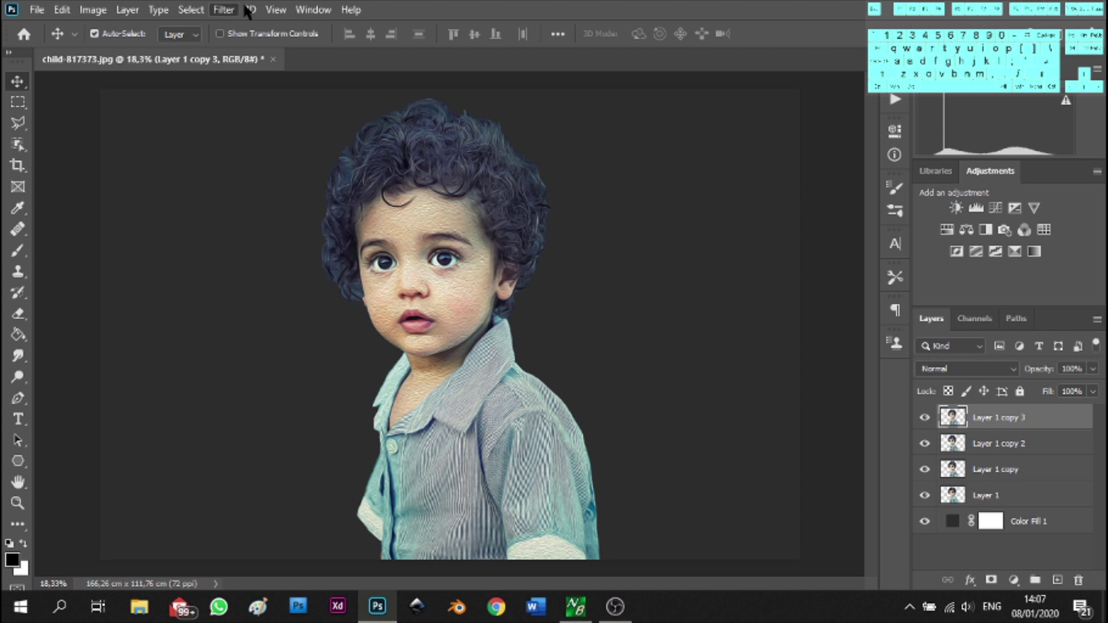
Apply the Filter Gallery's Photocopy effect to the top layer with Detail raised slightly and Darkness 8, and set its blend mode to Multiply
{"action": "left_click", "coordinate": [223, 10]}
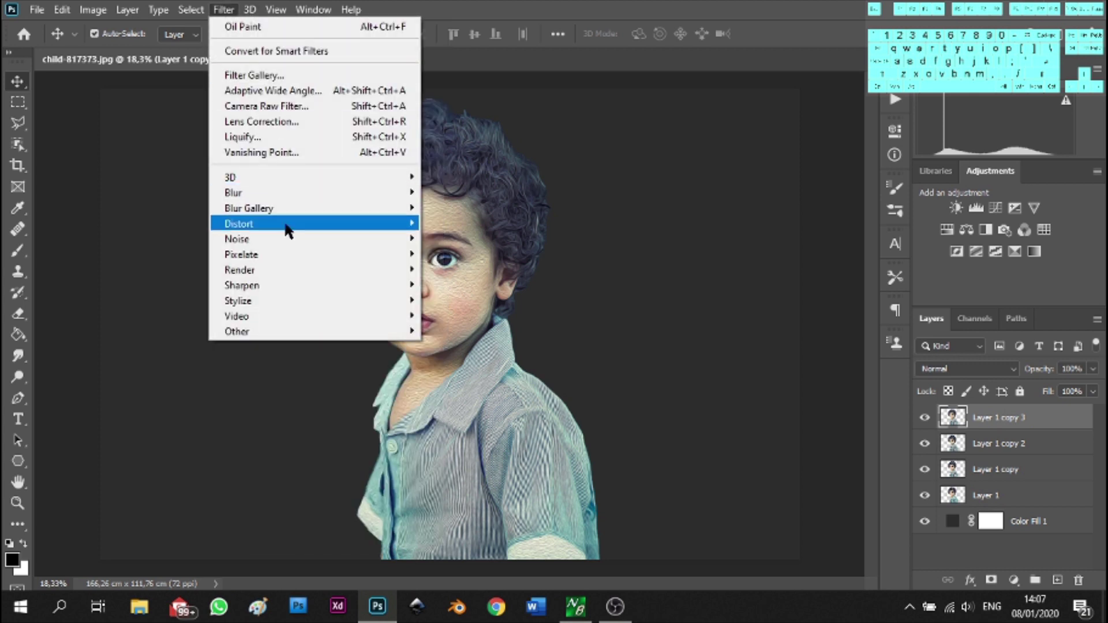
{"action": "mouse_move", "coordinate": [287, 231]}
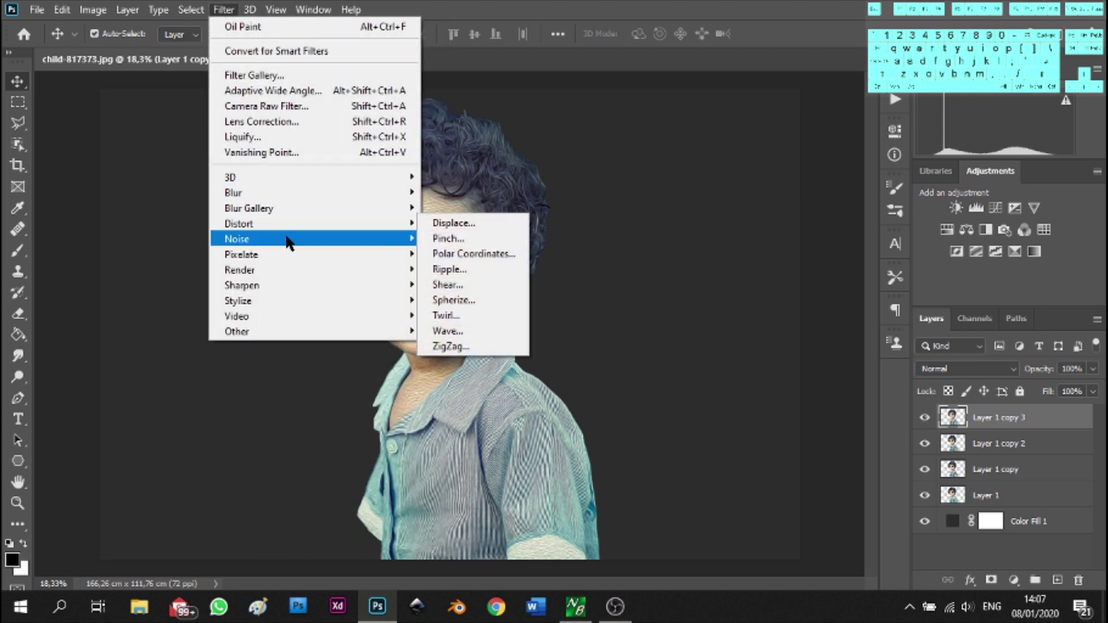
{"action": "left_click", "coordinate": [271, 72]}
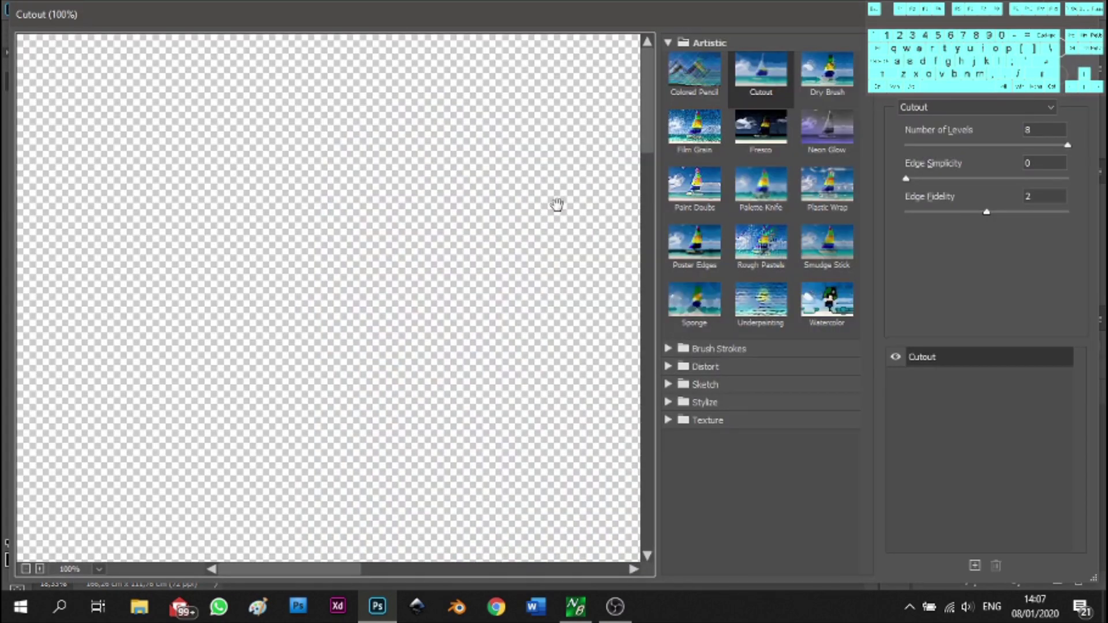
{"action": "left_click", "coordinate": [667, 385]}
{"action": "left_click", "coordinate": [826, 526]}
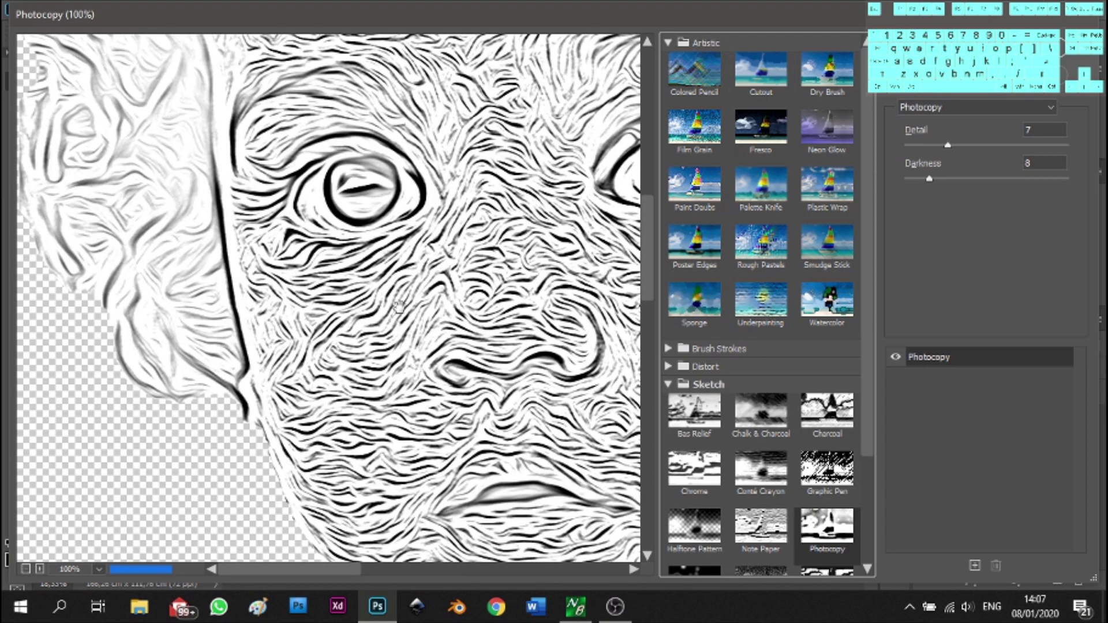
{"action": "scroll", "coordinate": [399, 309], "scroll_direction": "down", "scroll_amount": 1}
{"action": "left_click", "coordinate": [399, 309], "text": "alt"}
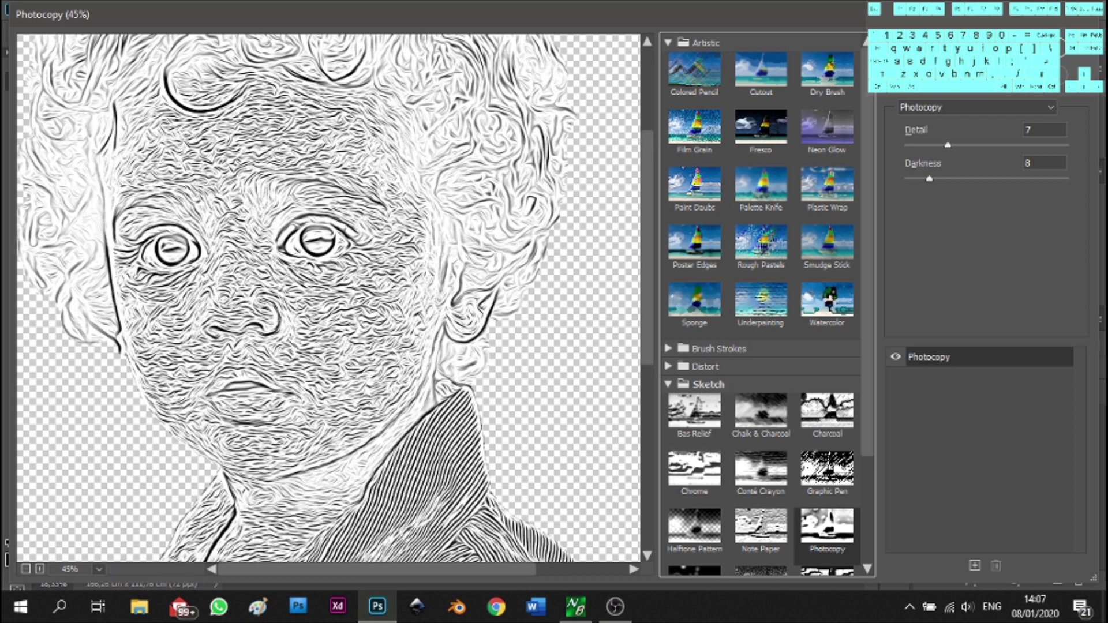
{"action": "left_click_drag", "start_coordinate": [947, 145], "coordinate": [967, 147]}
{"action": "key", "text": "Return"}
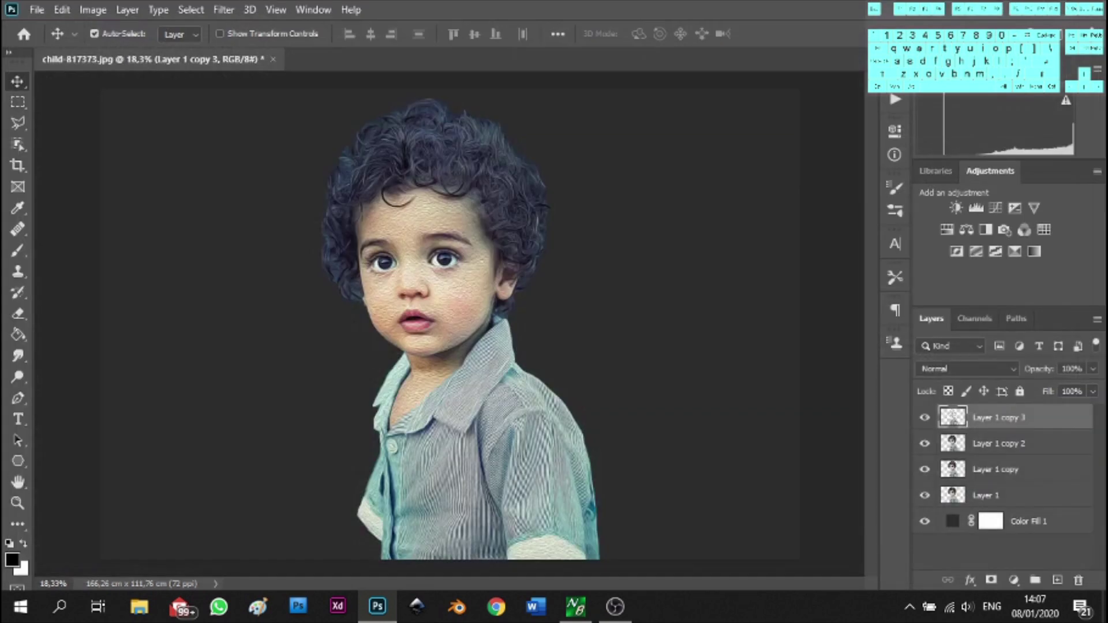
{"action": "left_click", "coordinate": [1006, 364]}
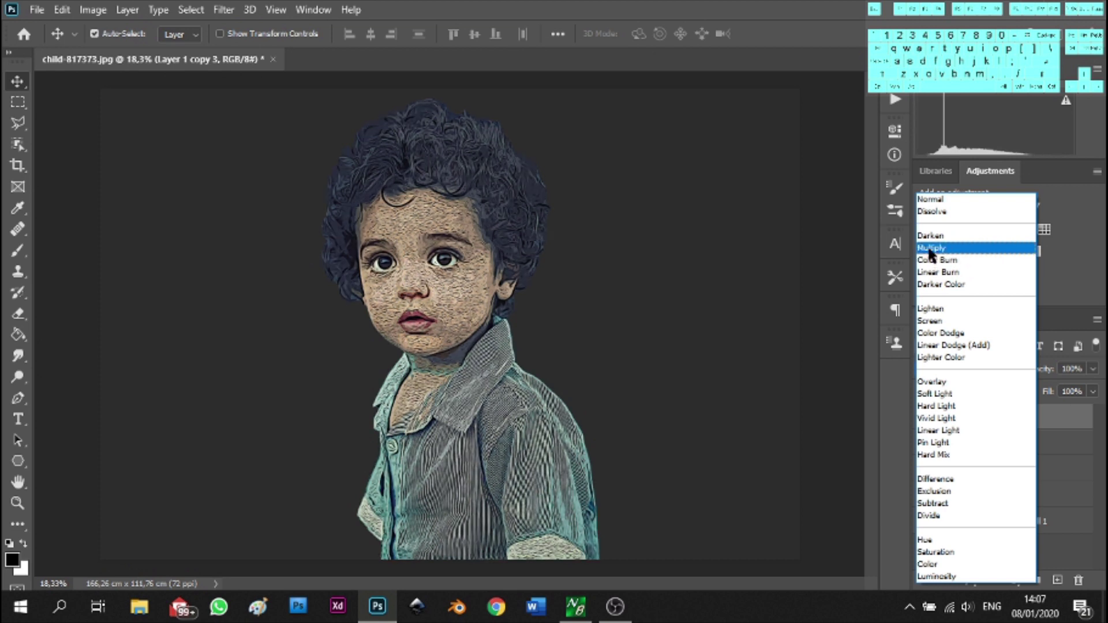
{"action": "left_click", "coordinate": [930, 248]}
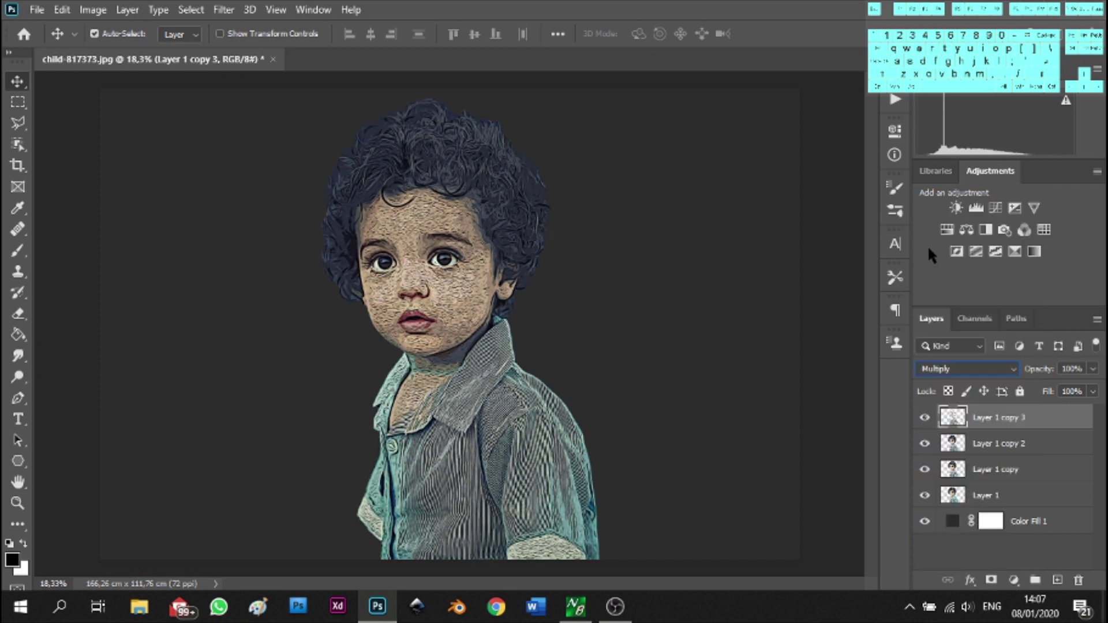
Duplicate Layer 1 copy again and place the duplicate directly above Layer 1
{"action": "left_click", "coordinate": [1009, 449]}
{"action": "left_click", "coordinate": [1011, 476]}
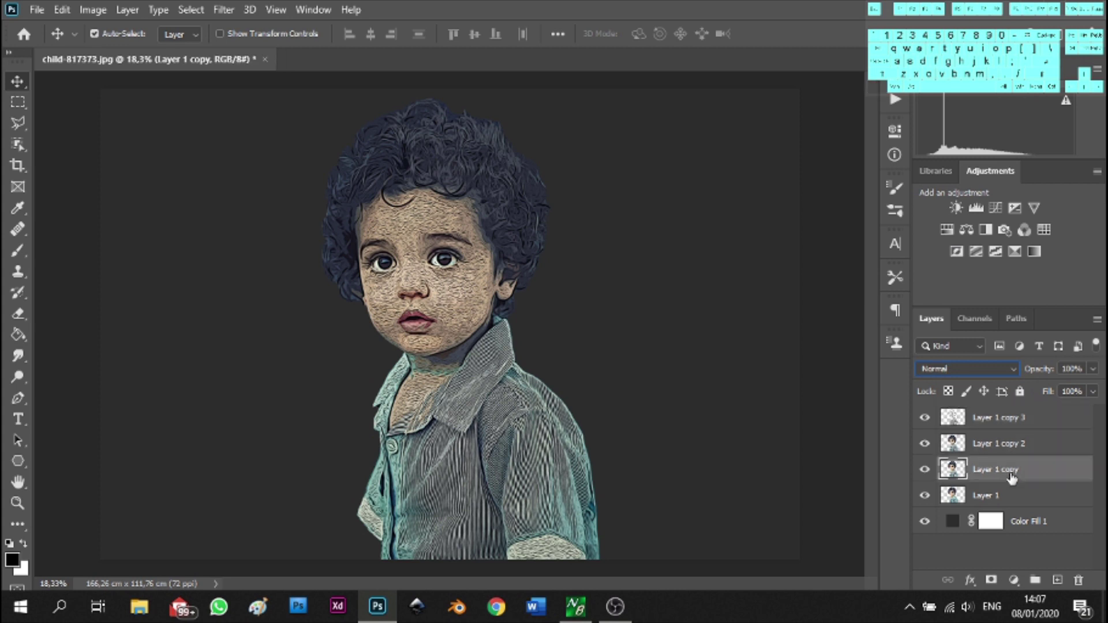
{"action": "key", "text": "ctrl+j"}
{"action": "left_click_drag", "start_coordinate": [1011, 476], "coordinate": [1007, 411]}
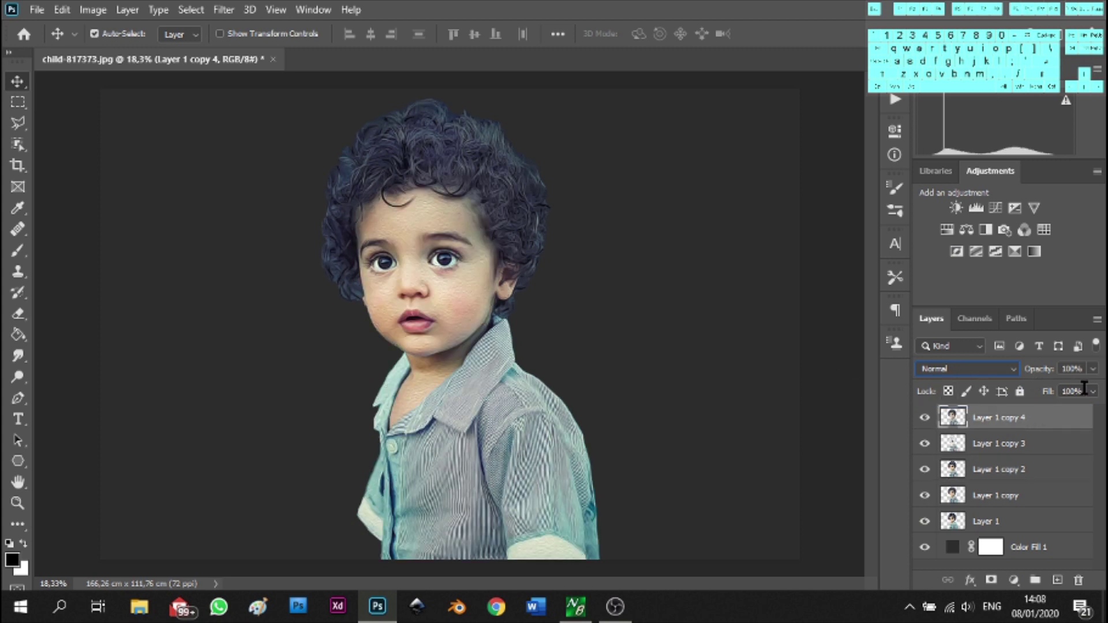
{"action": "double_click", "coordinate": [1016, 417]}
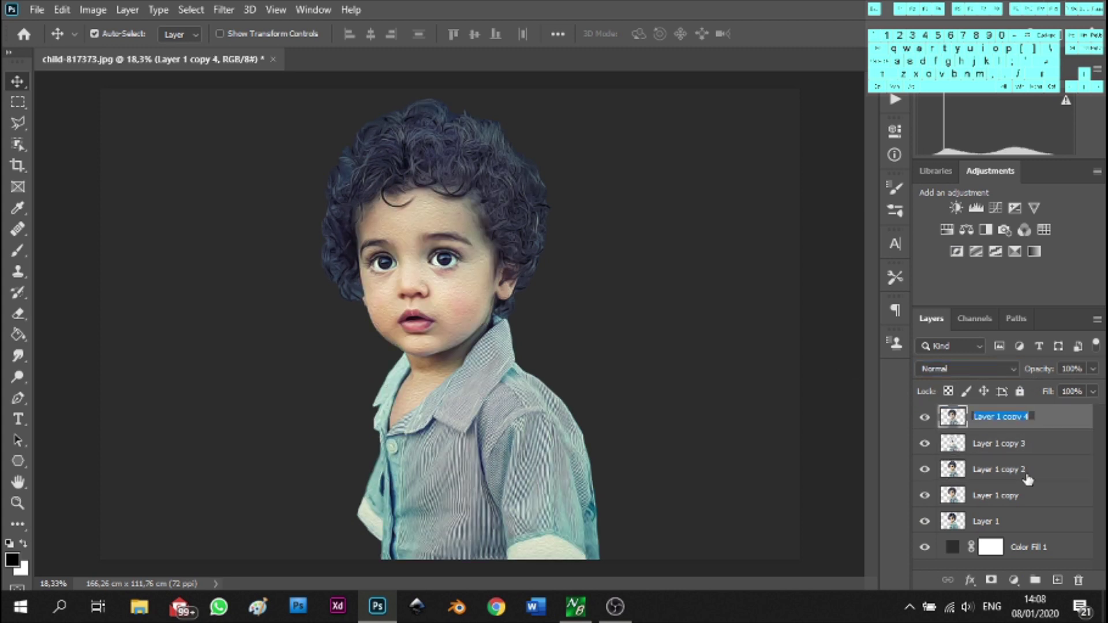
{"action": "left_click_drag", "start_coordinate": [1050, 419], "coordinate": [1039, 508]}
Reduce the Fill of the Multiply-blended photocopy layer to 40%
{"action": "left_click", "coordinate": [1045, 421]}
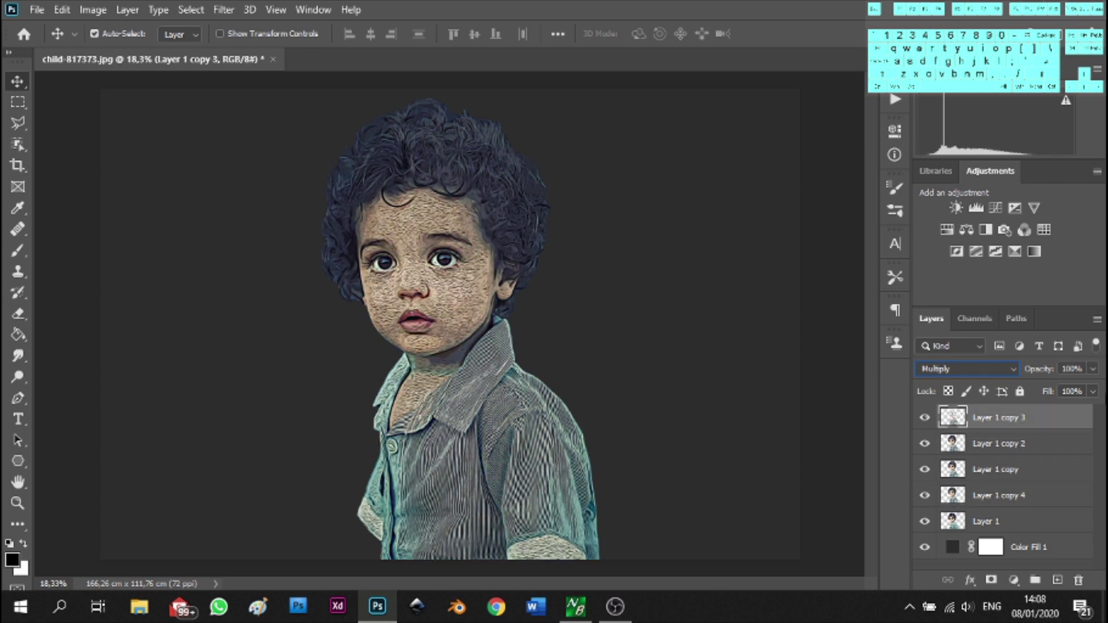
{"action": "left_click", "coordinate": [1093, 391]}
{"action": "left_click", "coordinate": [1058, 411]}
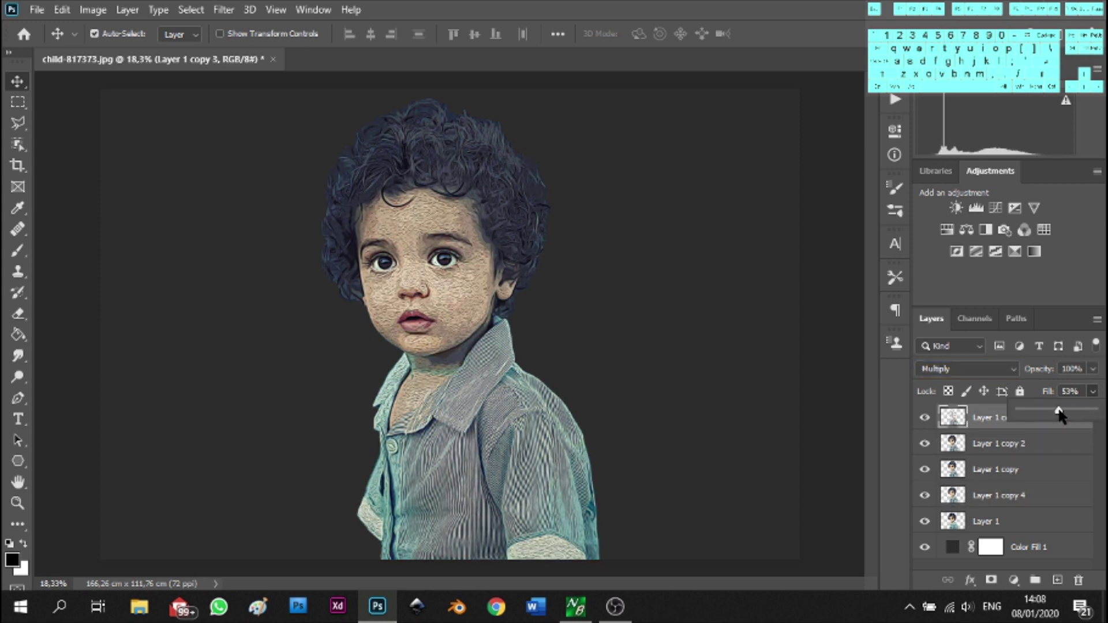
{"action": "left_click_drag", "start_coordinate": [1059, 411], "coordinate": [1048, 410]}
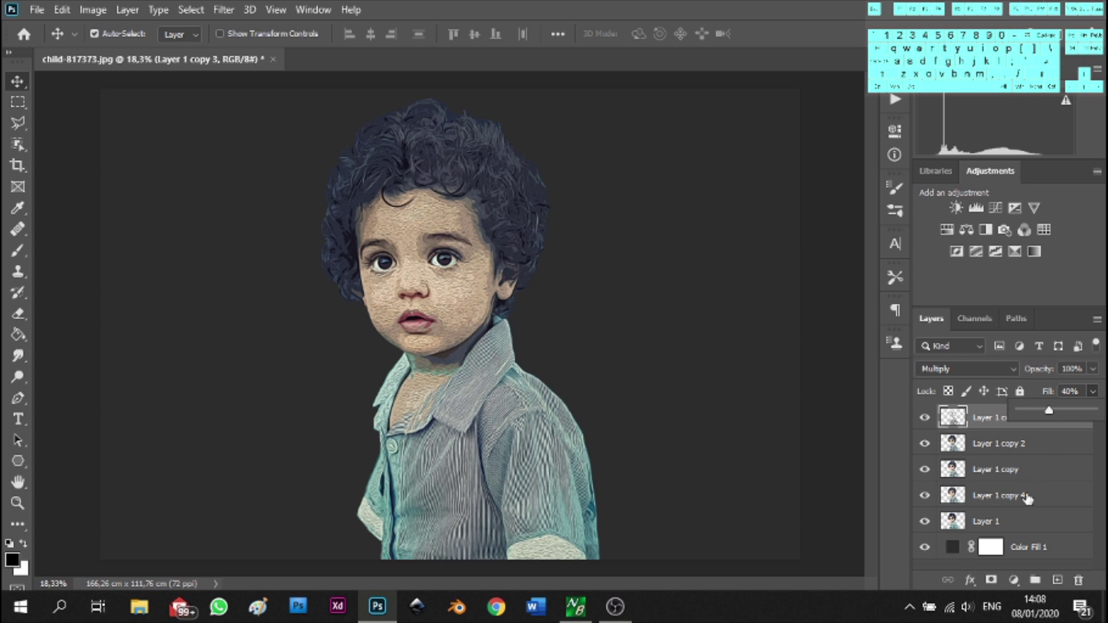
Move Layer 1 copy 4 to the top of the stack and apply Unsharp Mask with Amount 131%, Radius 2,1 pixels and Threshold 0
{"action": "key", "text": "shift+alt+n"}
{"action": "left_click_drag", "start_coordinate": [1036, 508], "coordinate": [1023, 425]}
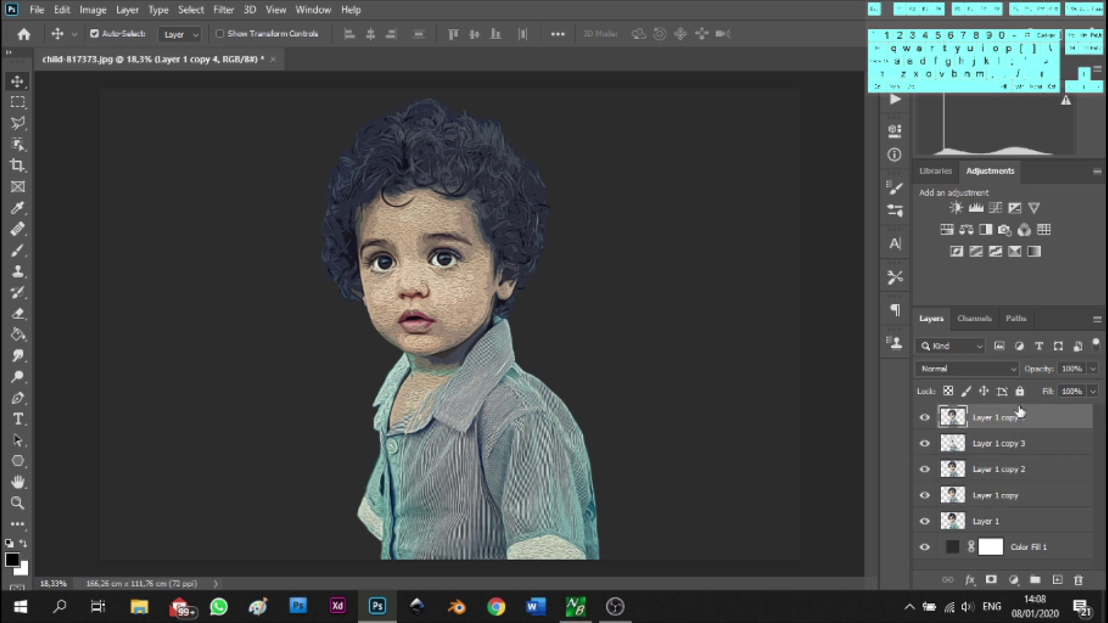
{"action": "left_click", "coordinate": [224, 8]}
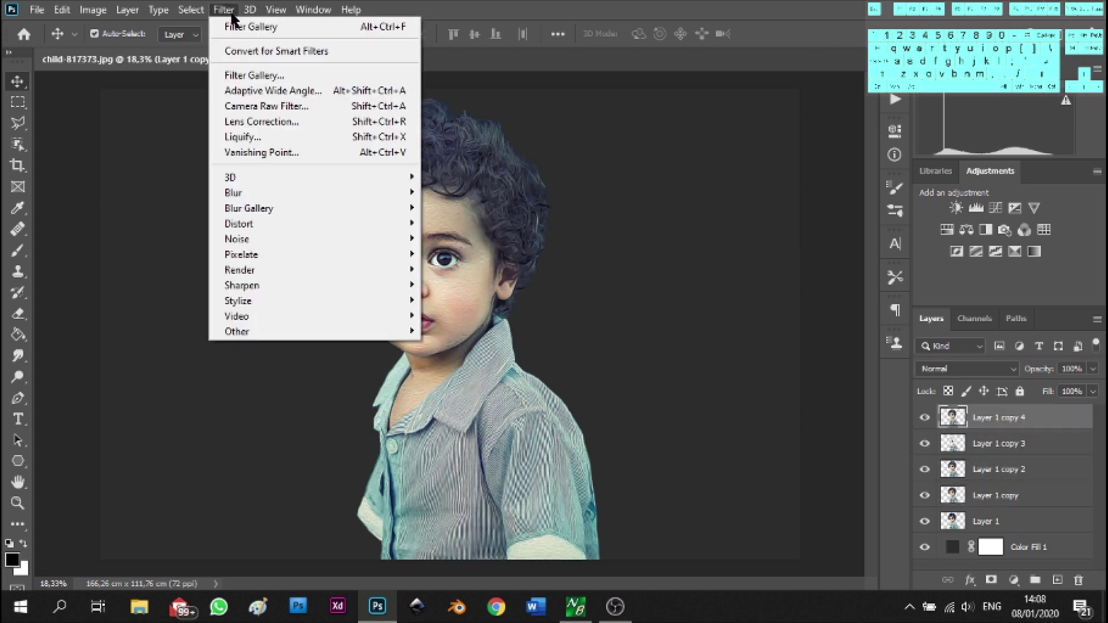
{"action": "mouse_move", "coordinate": [247, 241]}
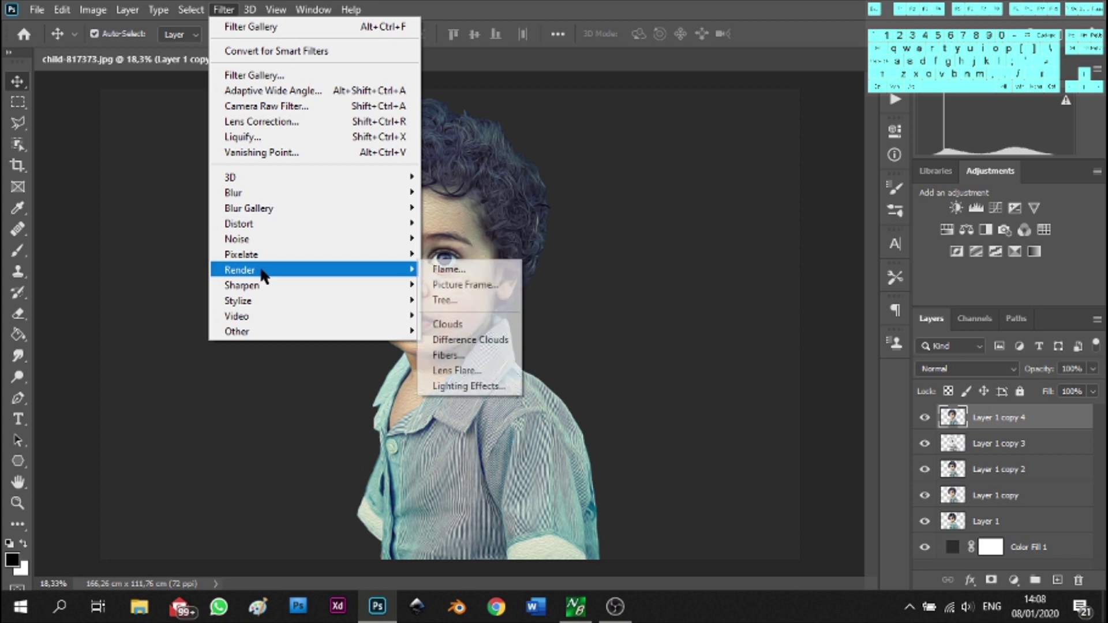
{"action": "mouse_move", "coordinate": [349, 288]}
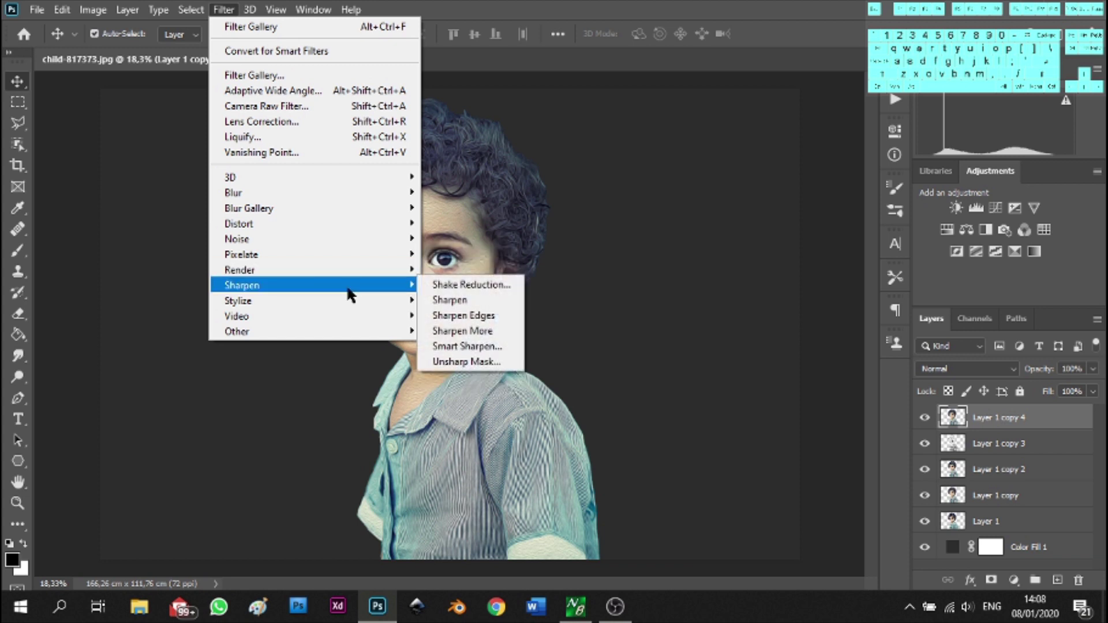
{"action": "left_click", "coordinate": [488, 361]}
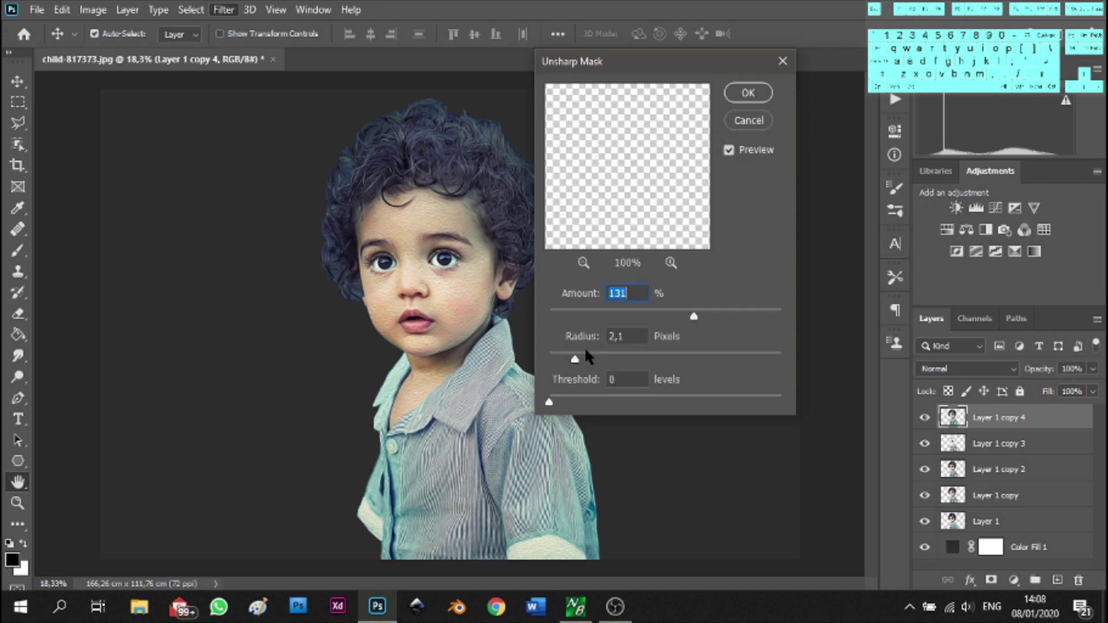
{"action": "left_click", "coordinate": [752, 92]}
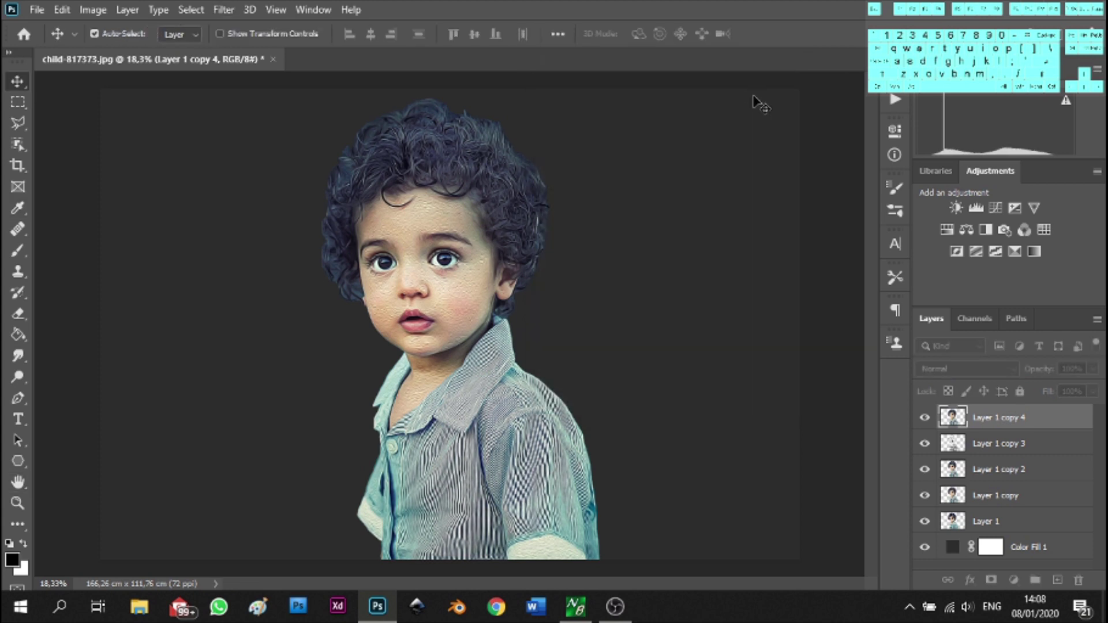
Apply the Stylize Diffuse filter to Layer 1 copy 4
{"action": "left_click", "coordinate": [224, 9]}
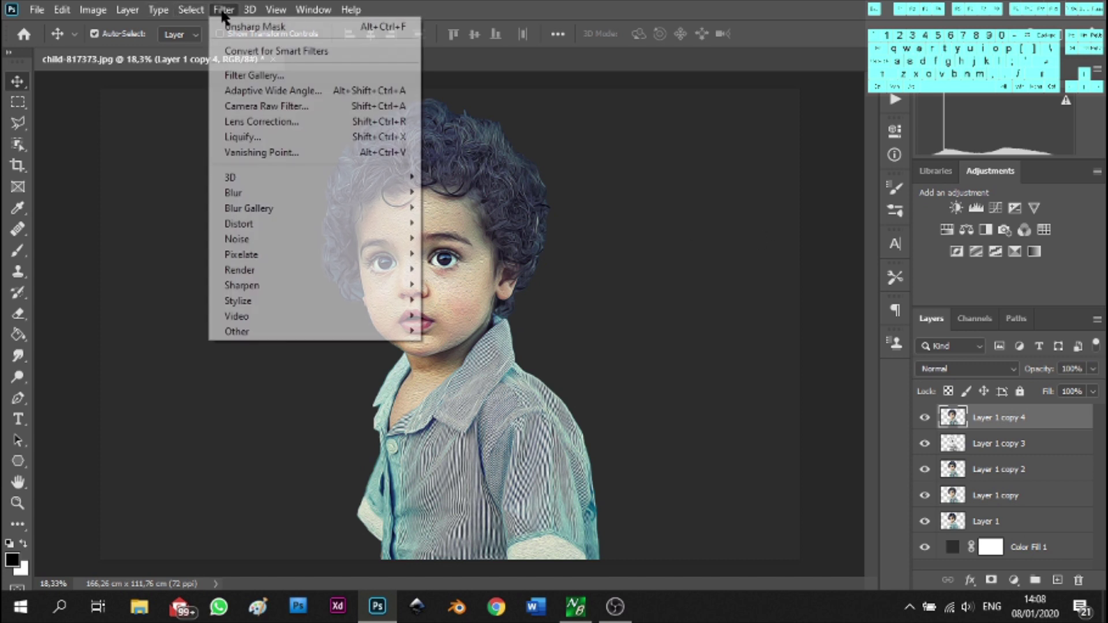
{"action": "mouse_move", "coordinate": [303, 271]}
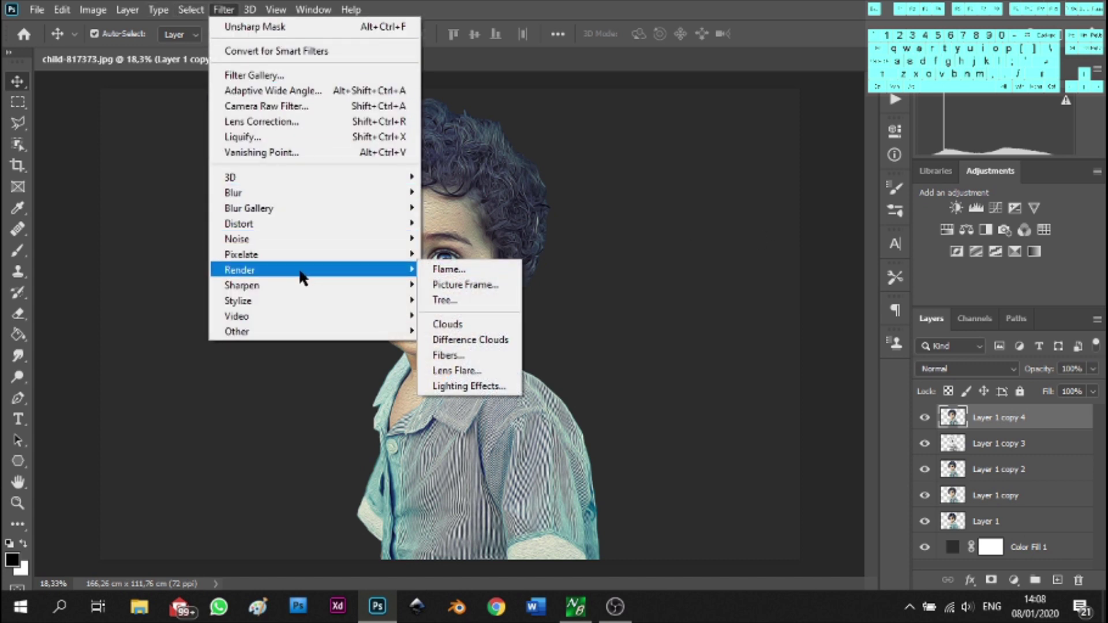
{"action": "mouse_move", "coordinate": [310, 300]}
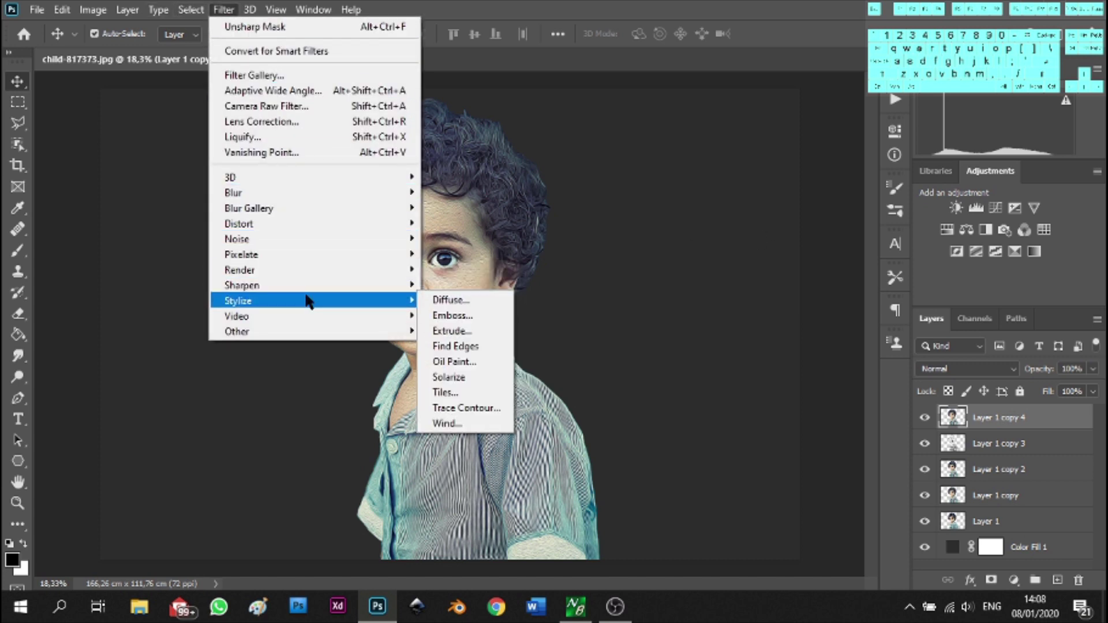
{"action": "left_click", "coordinate": [490, 300]}
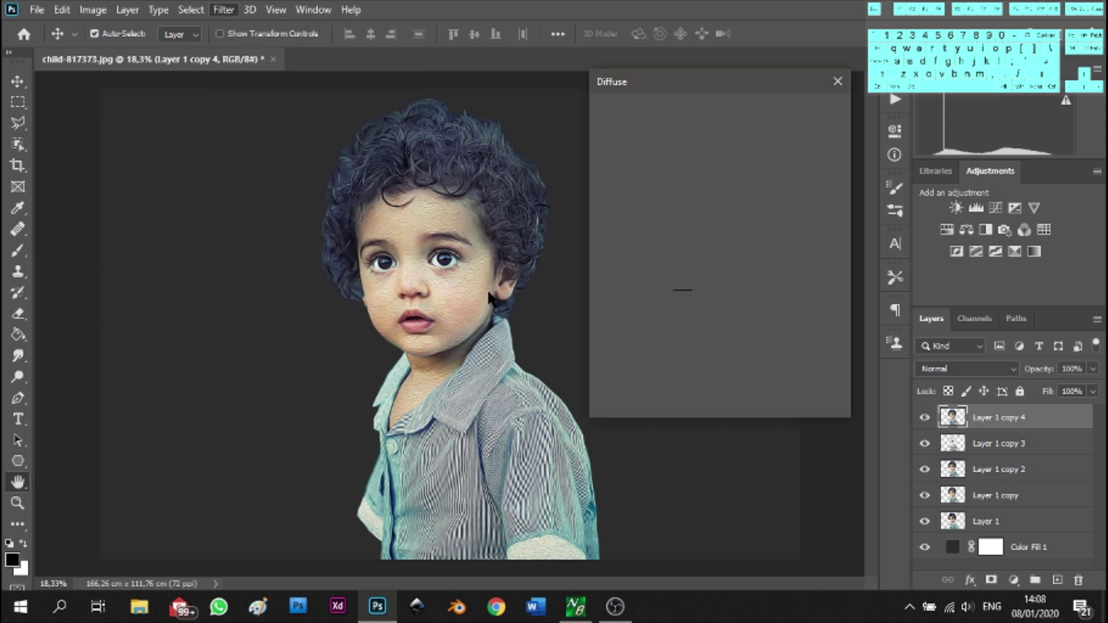
{"action": "left_click_drag", "start_coordinate": [748, 80], "coordinate": [716, 83]}
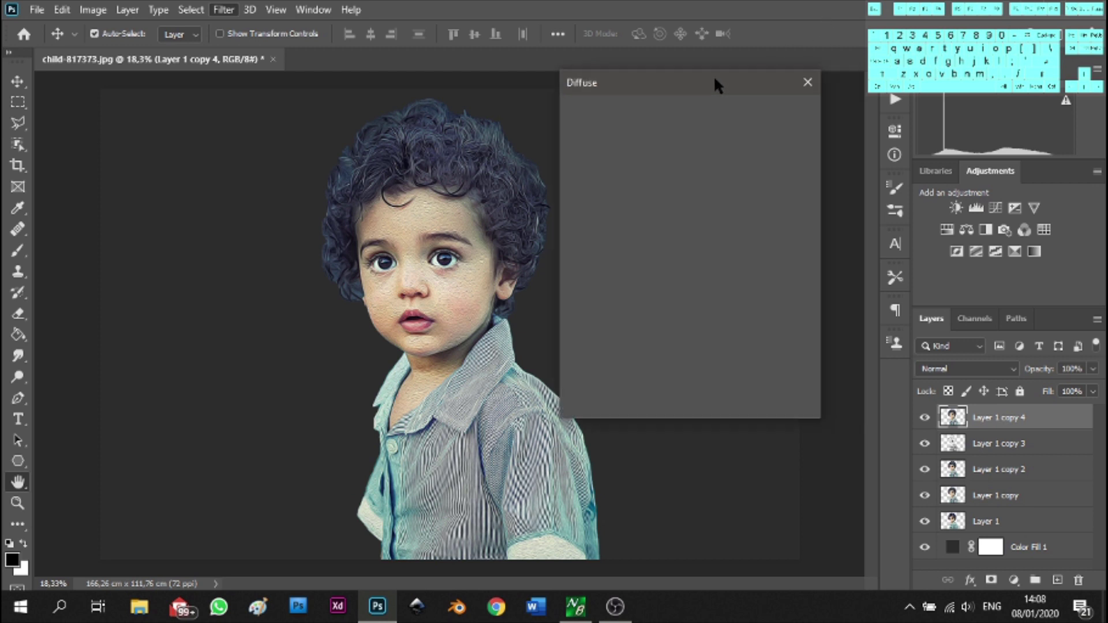
{"action": "left_click", "coordinate": [774, 113]}
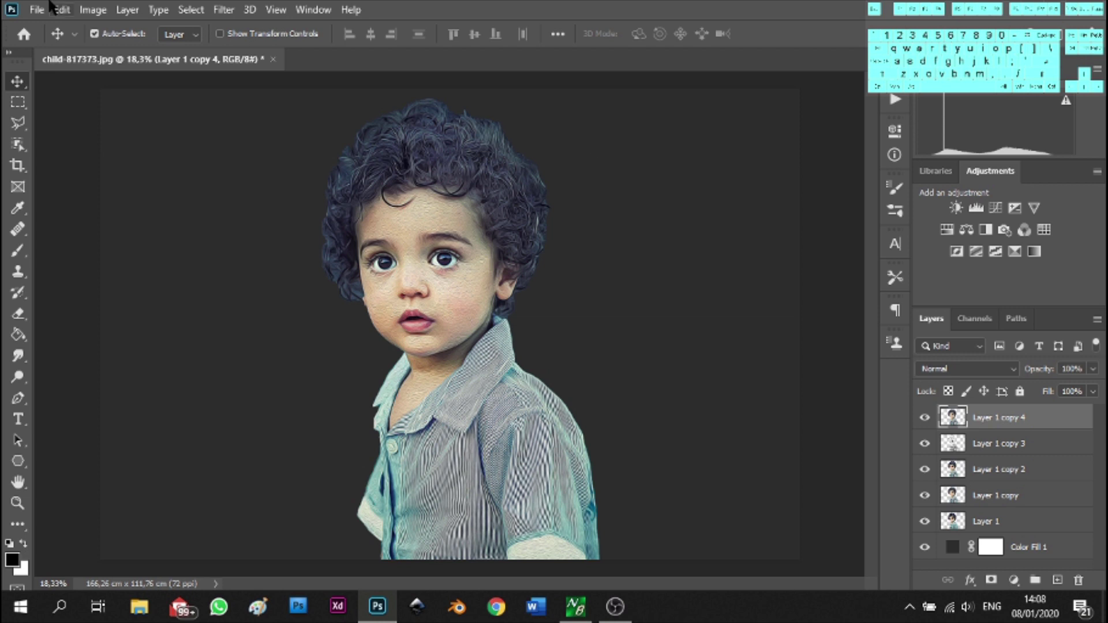
Apply the Filter Gallery's Cutout effect to Layer 1 copy 4 with Number of Levels 7, Edge Simplicity 0 and Edge Fidelity 2
{"action": "left_click", "coordinate": [221, 10]}
{"action": "key", "text": "Escape"}
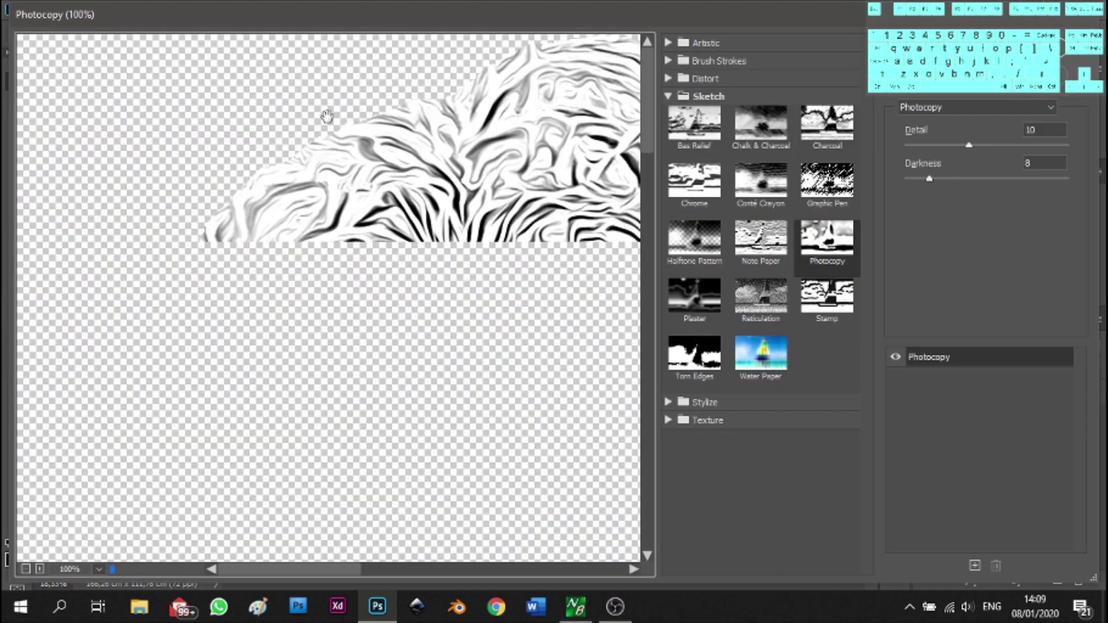
{"action": "left_click", "coordinate": [698, 42]}
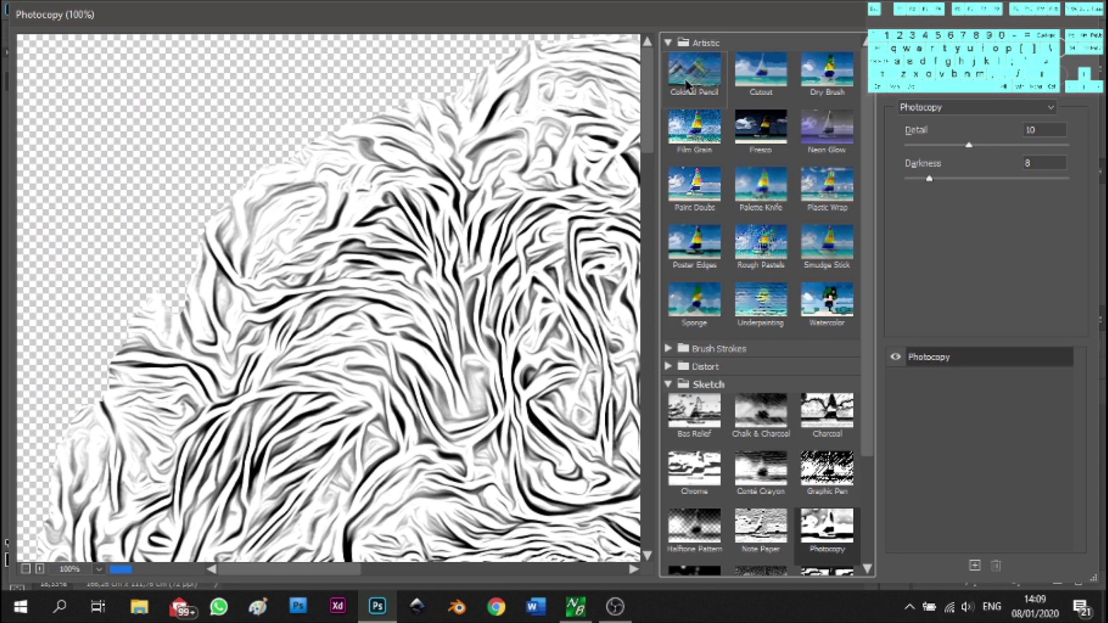
{"action": "left_click", "coordinate": [761, 72]}
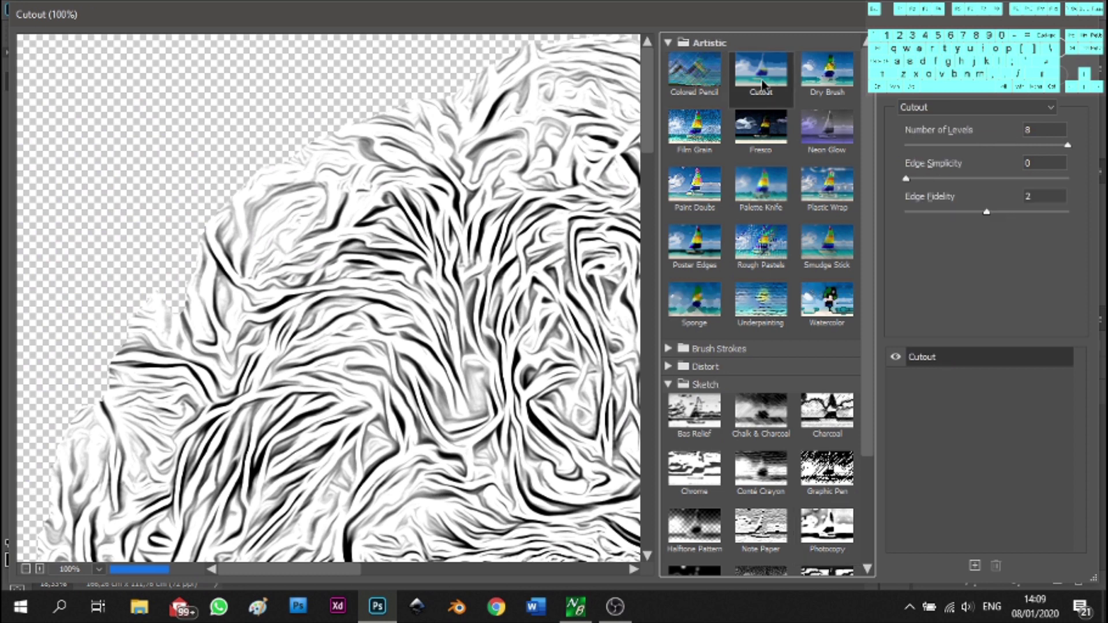
{"action": "left_click", "coordinate": [936, 136]}
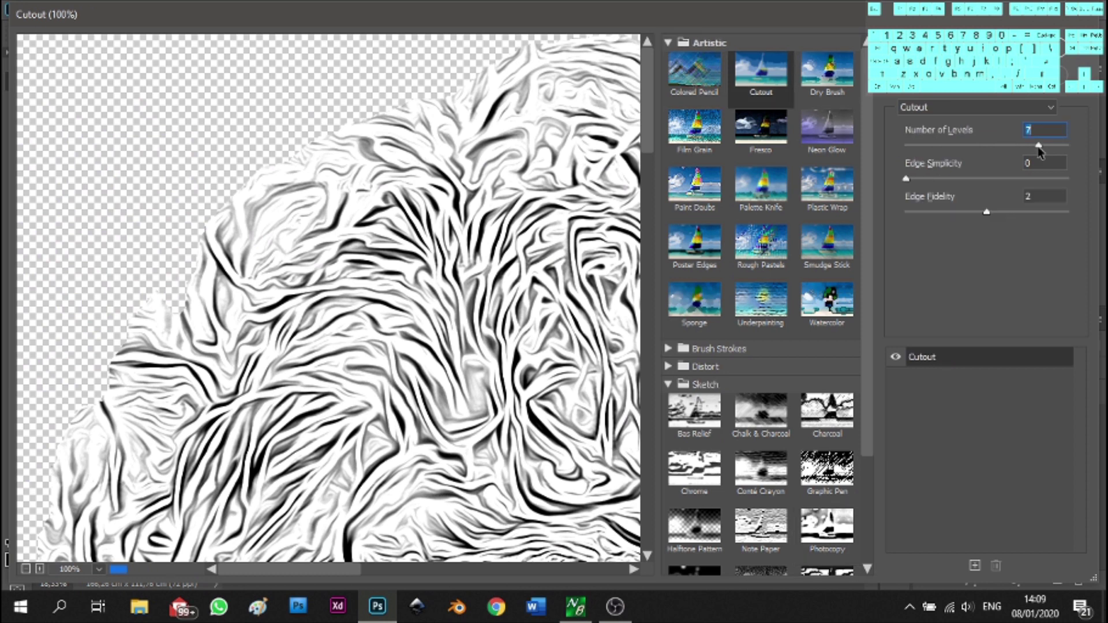
{"action": "key", "text": "Down"}
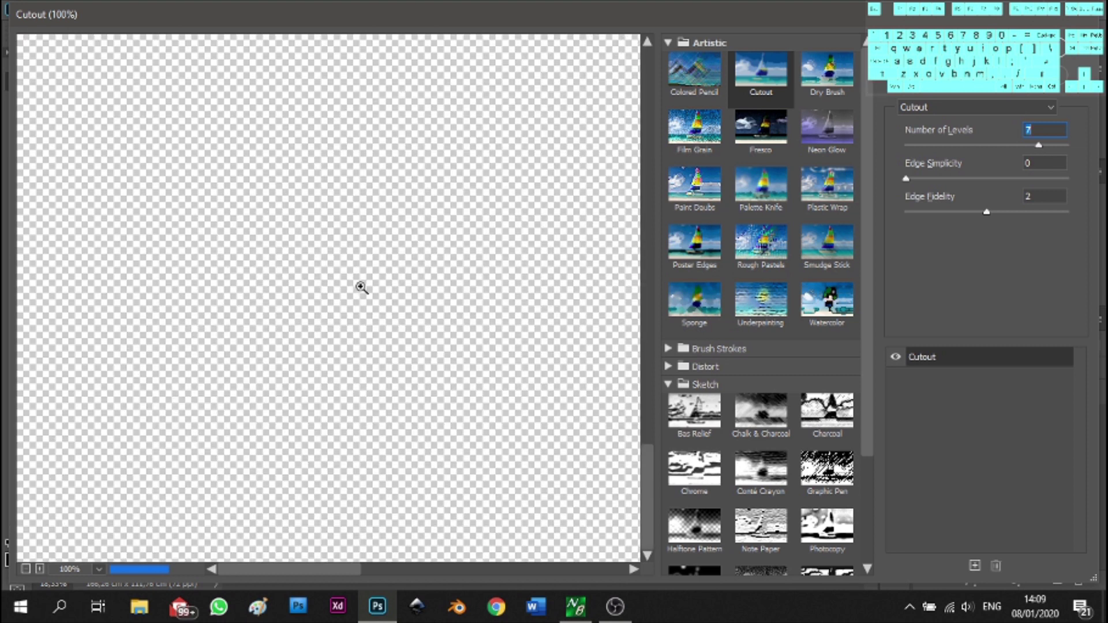
{"action": "key", "text": "Return"}
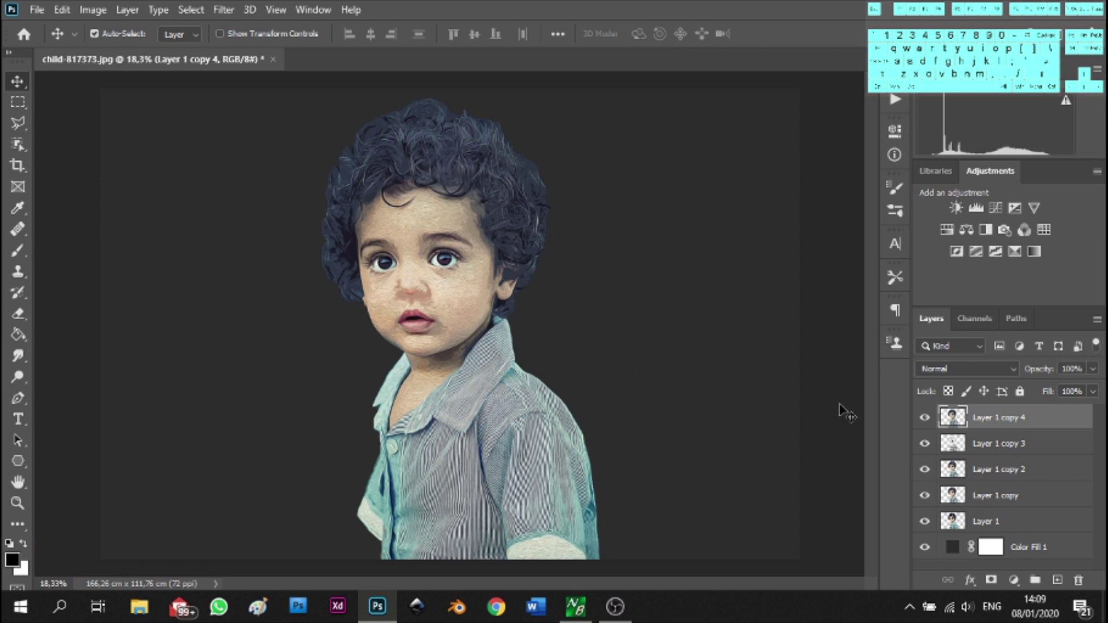
Reduce Layer 1 copy 4's Fill to 83% and its Opacity to 74%
{"action": "left_click", "coordinate": [1094, 392]}
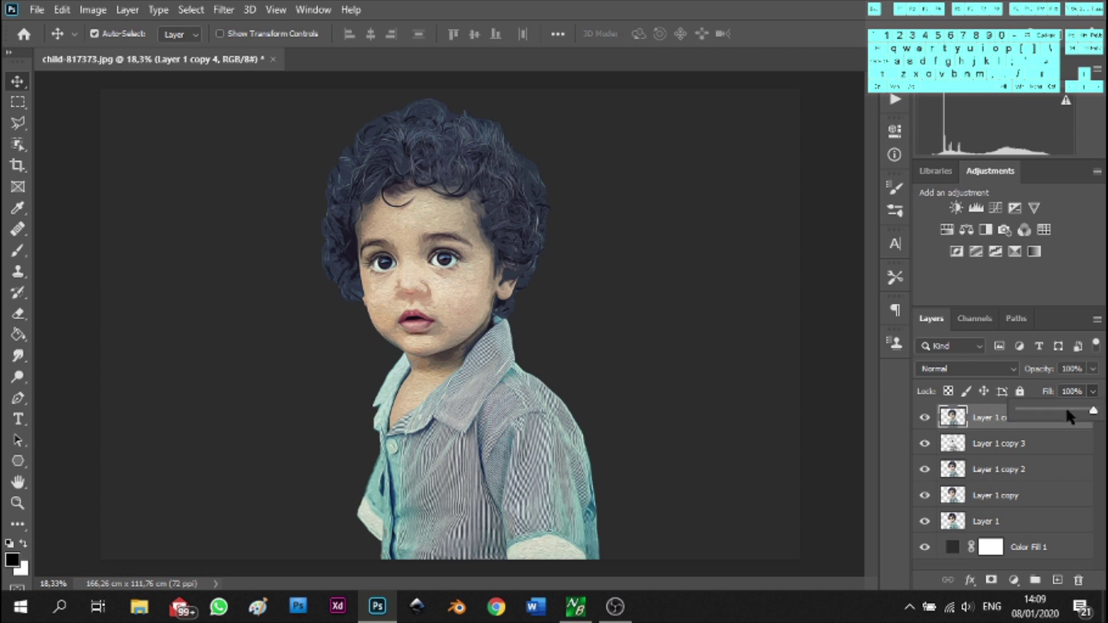
{"action": "left_click_drag", "start_coordinate": [1094, 410], "coordinate": [1080, 419]}
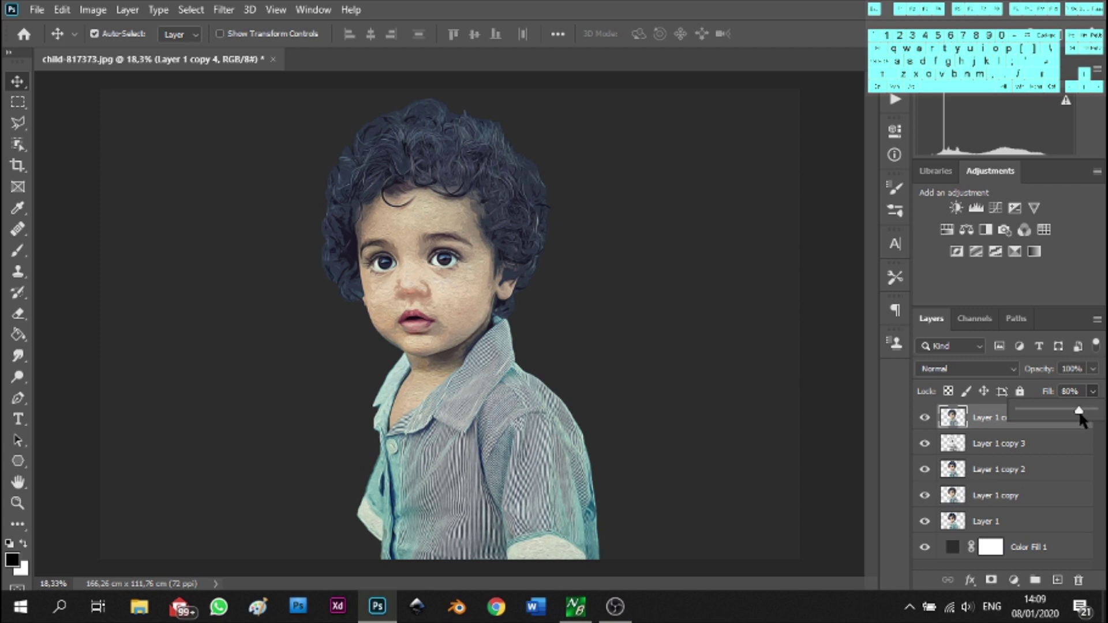
{"action": "left_click", "coordinate": [1093, 369]}
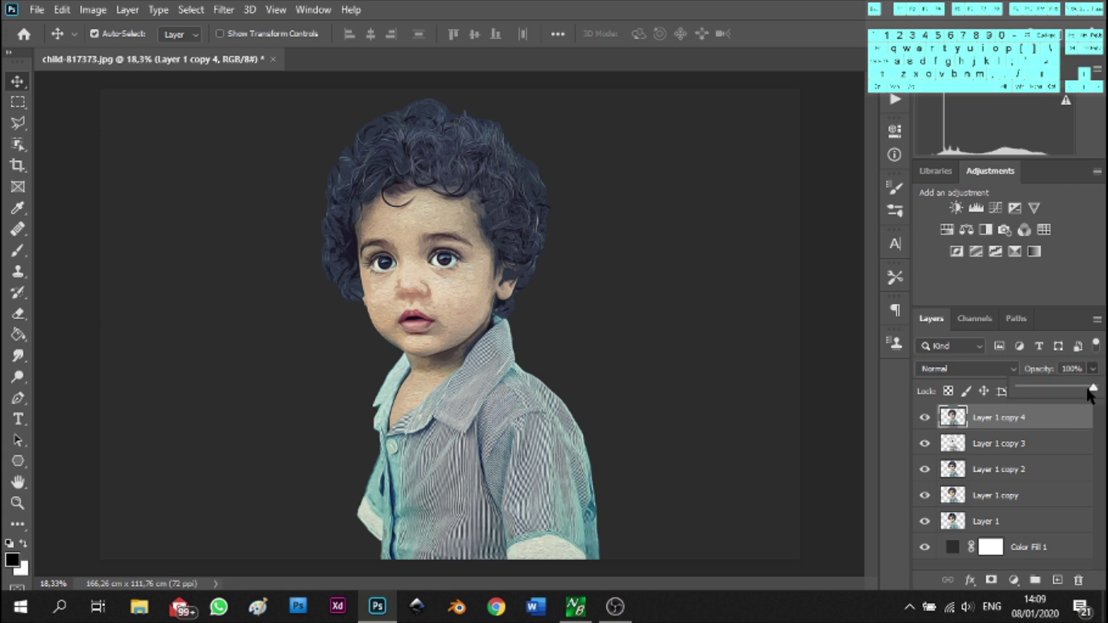
{"action": "mouse_move", "coordinate": [1092, 388]}
{"action": "left_mouse_down"}
{"action": "mouse_move", "coordinate": [1038, 397]}
{"action": "mouse_move", "coordinate": [1076, 398]}
{"action": "left_mouse_up"}
Open the blend mode choices for Layer 1 copy 4
{"action": "left_click", "coordinate": [1011, 363]}
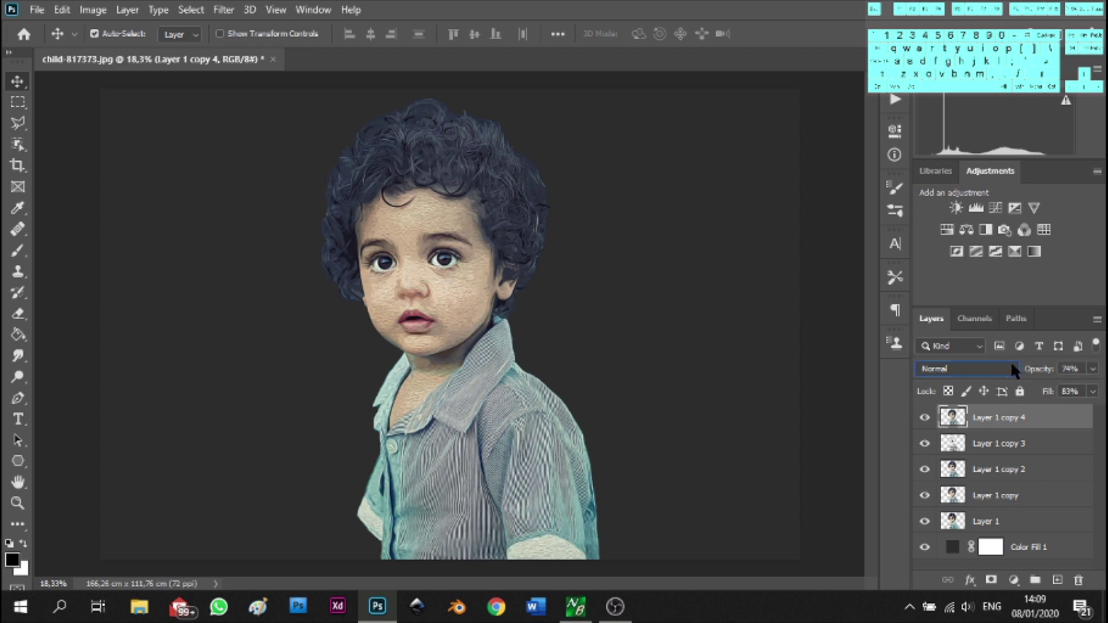
{"action": "left_click", "coordinate": [747, 398]}
{"action": "left_click", "coordinate": [1008, 369]}
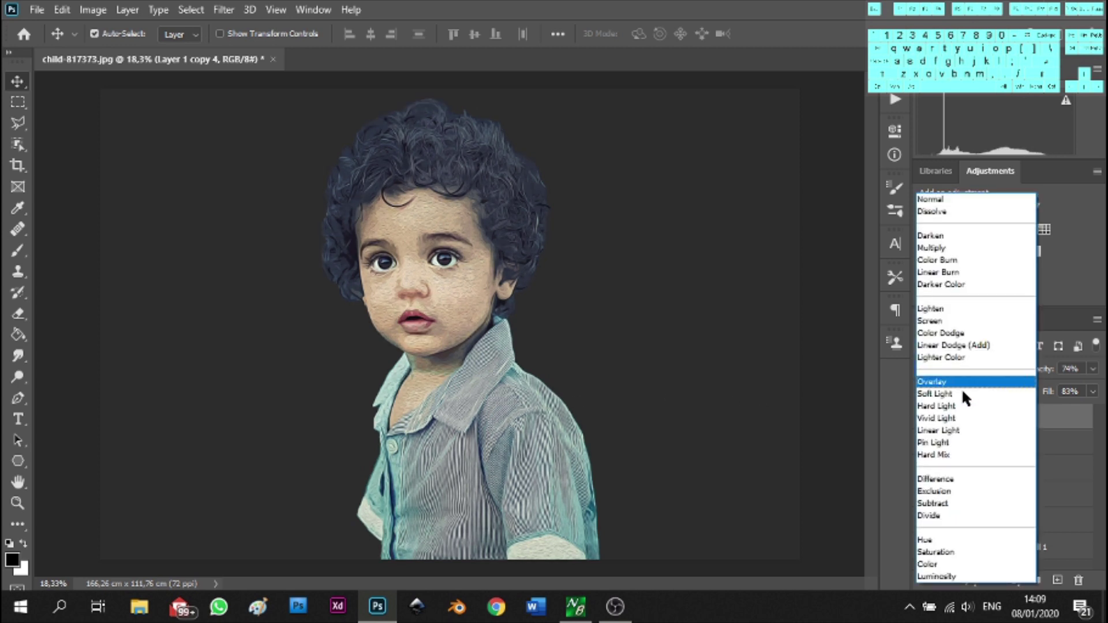